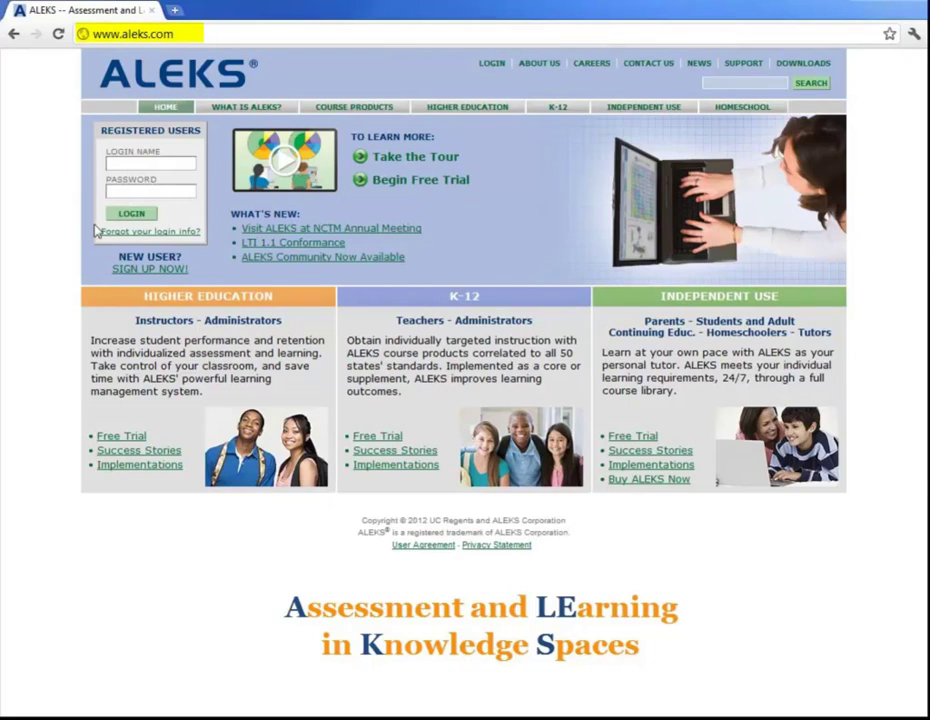
# Step: On the student sign-up page, paste the class course code and confirm the Math 1B PreCalculus enrollment
pyautogui.click(148, 269)
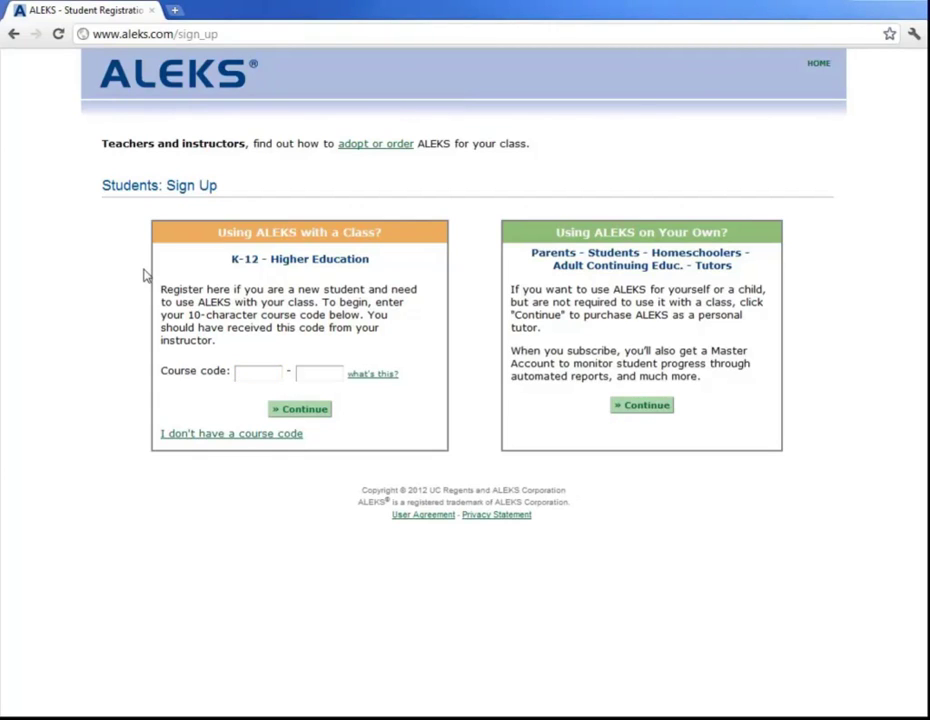
pyautogui.click(241, 373)
pyautogui.hotkey('ctrl', 'v')
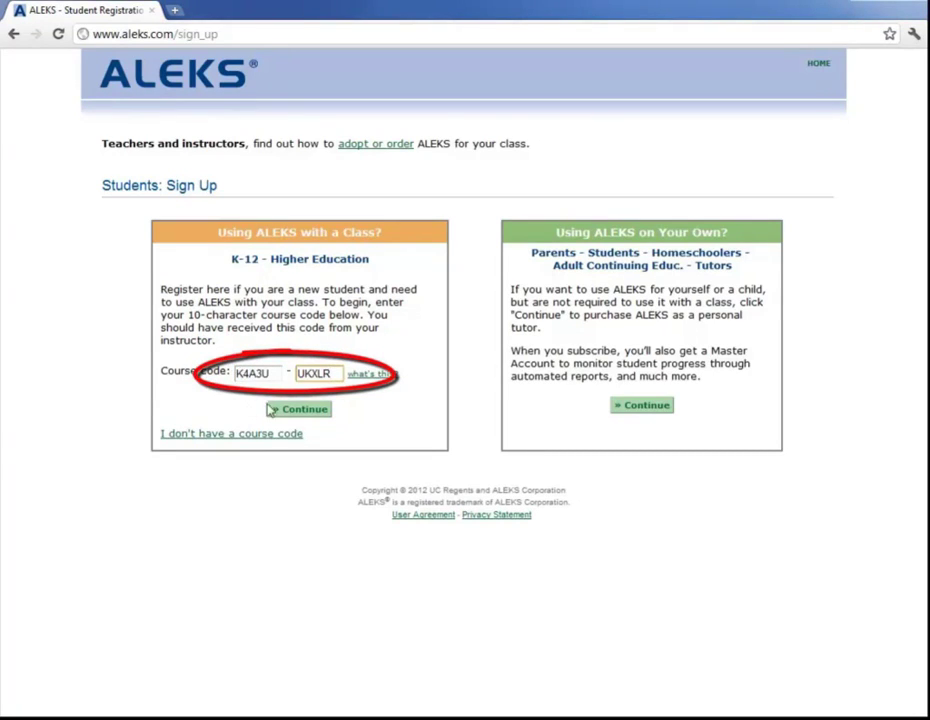
pyautogui.click(290, 411)
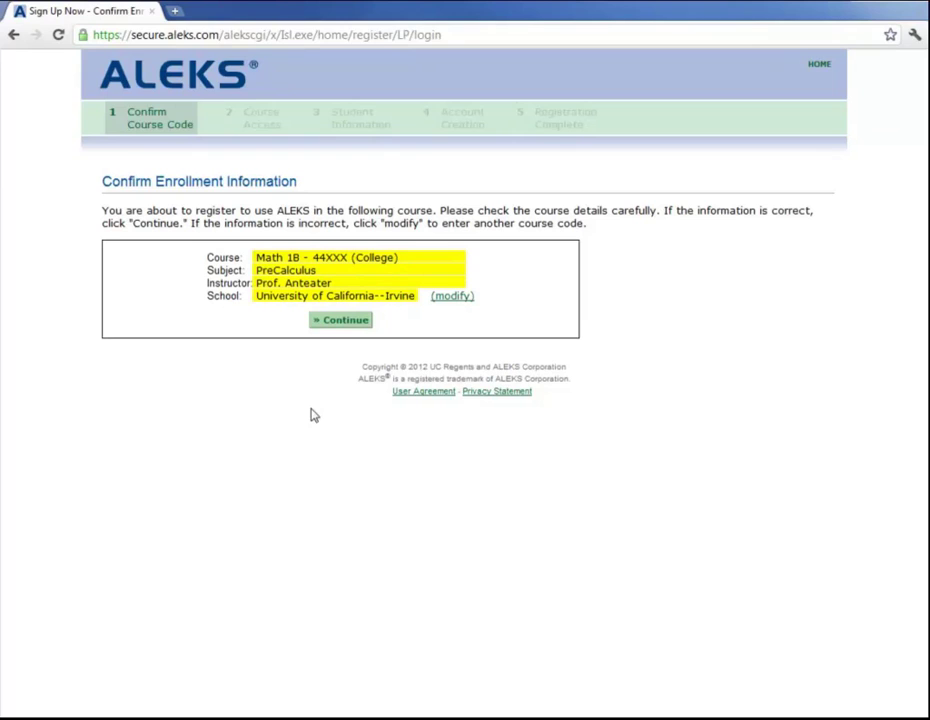
pyautogui.click(347, 323)
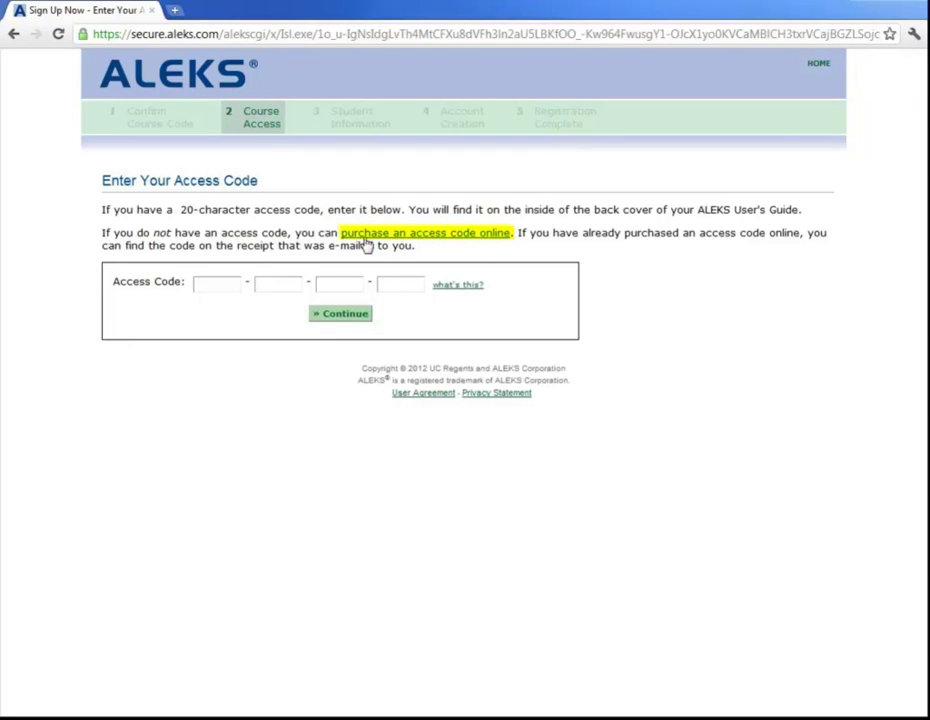
# Step: Paste the 20-character access code into the Access Code boxes and submit it
pyautogui.click(216, 284)
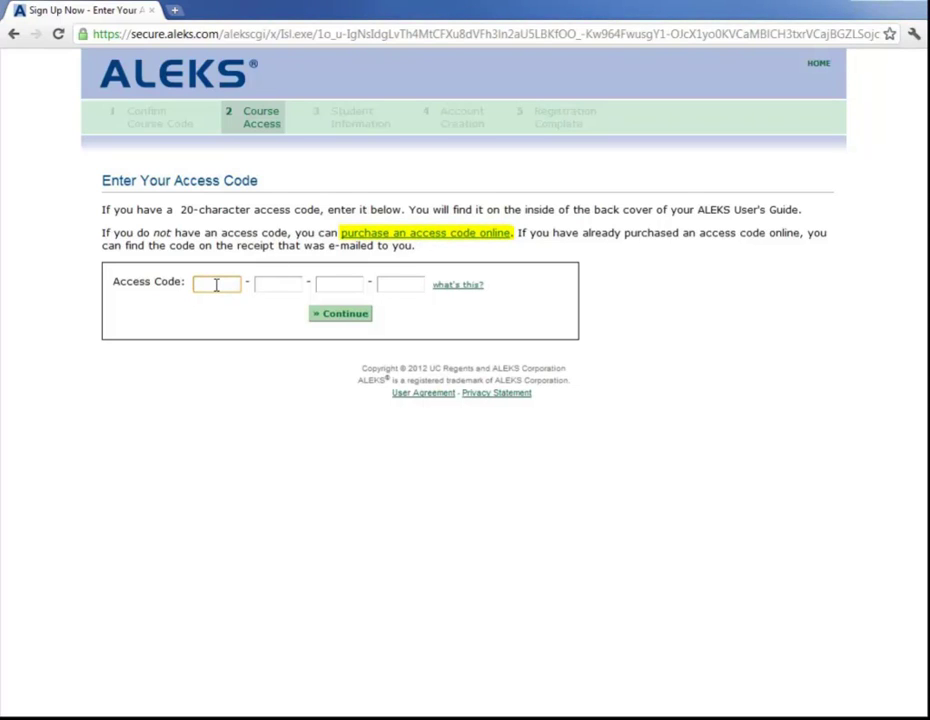
pyautogui.hotkey('ctrl', 'v')
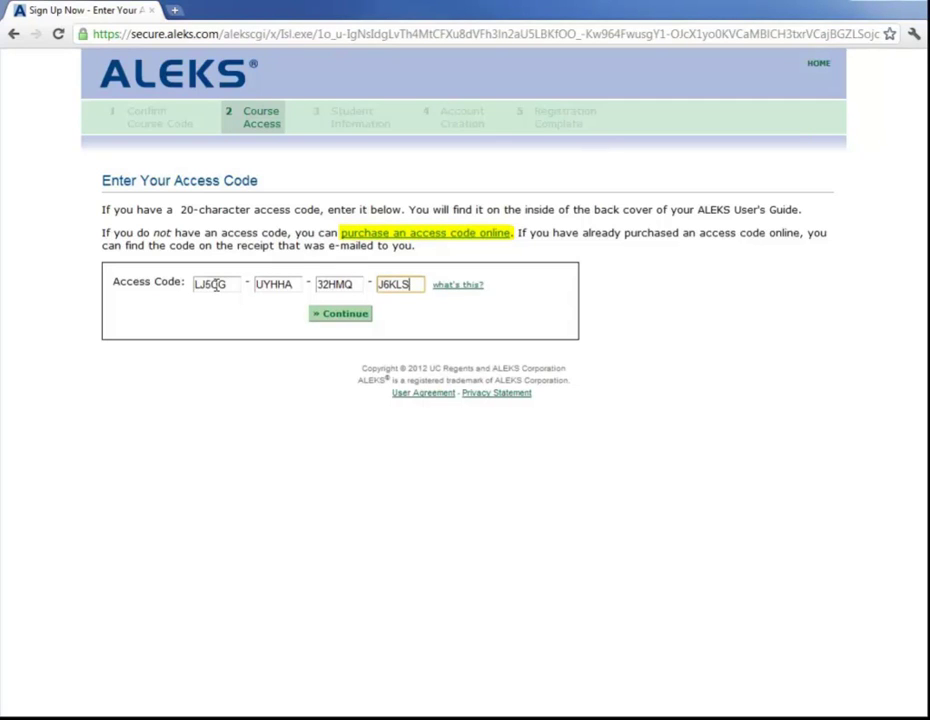
pyautogui.click(345, 318)
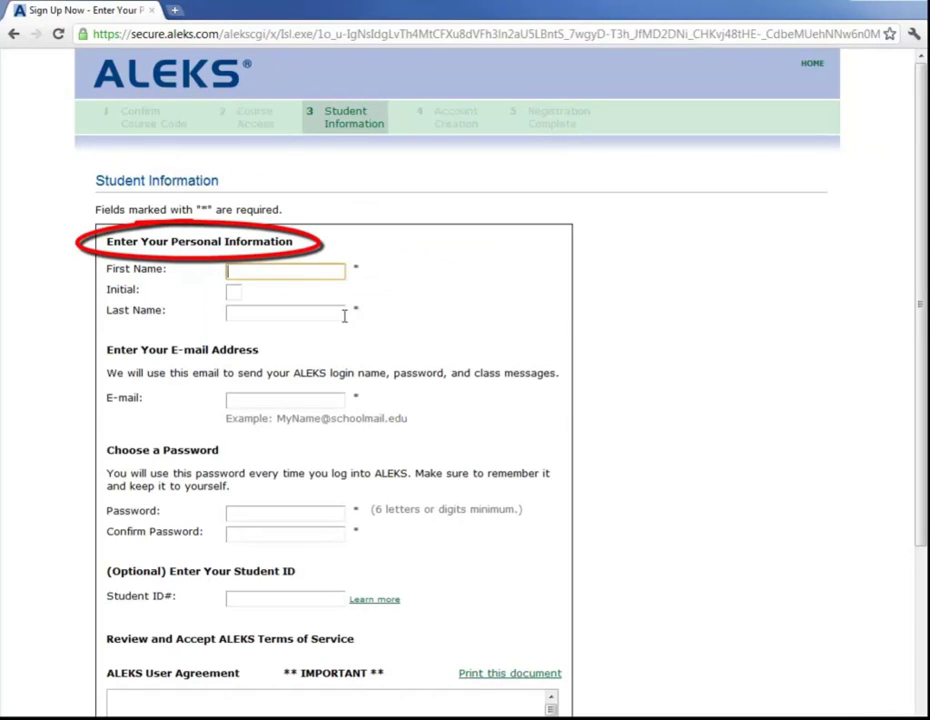
# Step: Enter the student's first and last name, e-mail address and account password
pyautogui.write('Peter')
pyautogui.press('Tab')
pyautogui.press('Tab')
pyautogui.write('Anteater')
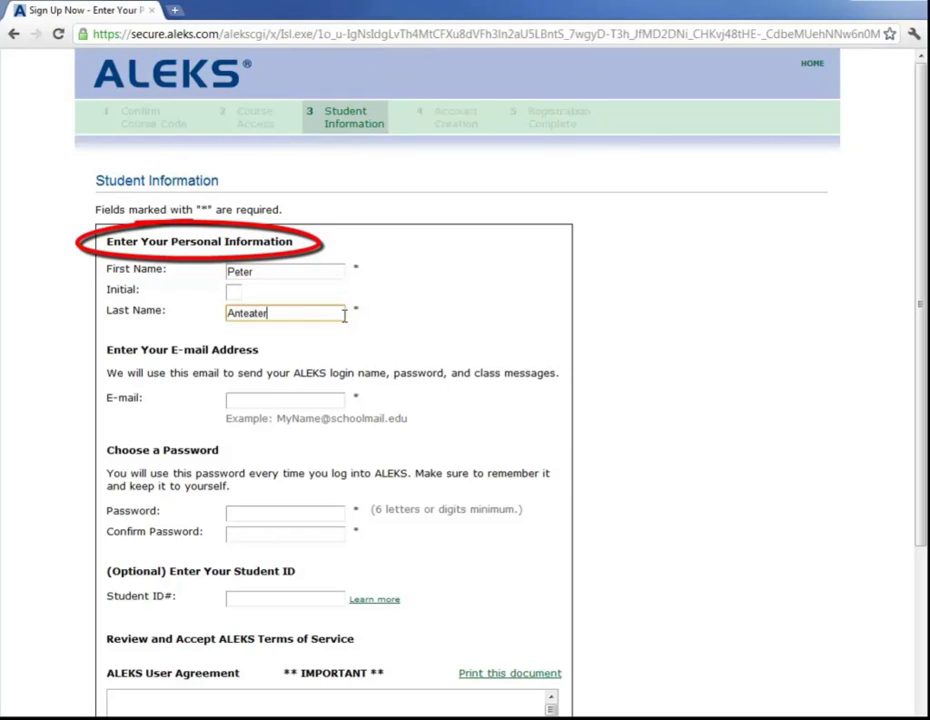
pyautogui.press('Tab')
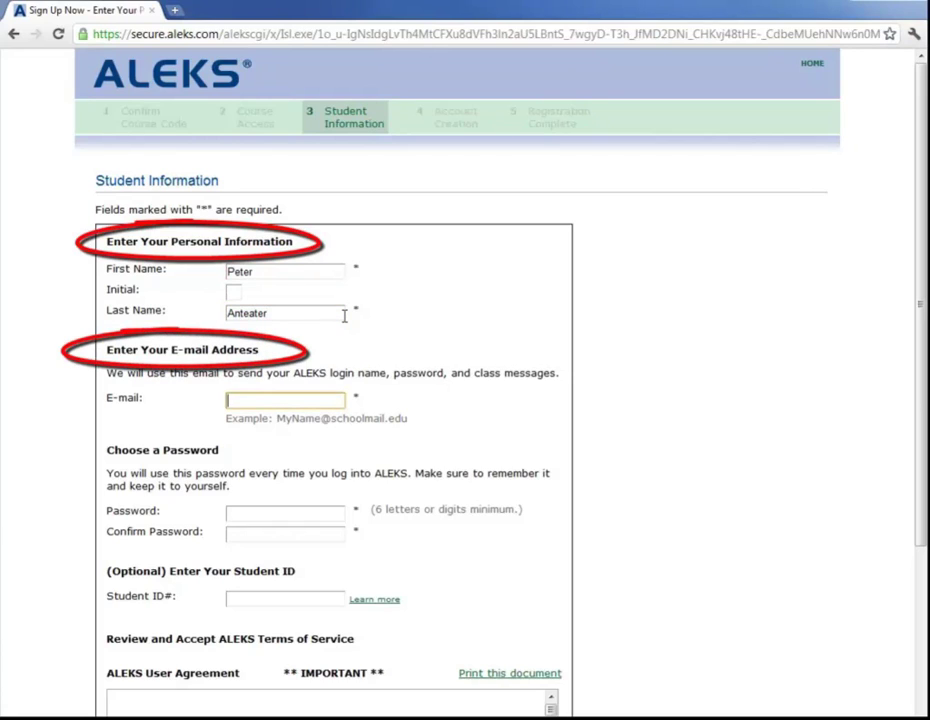
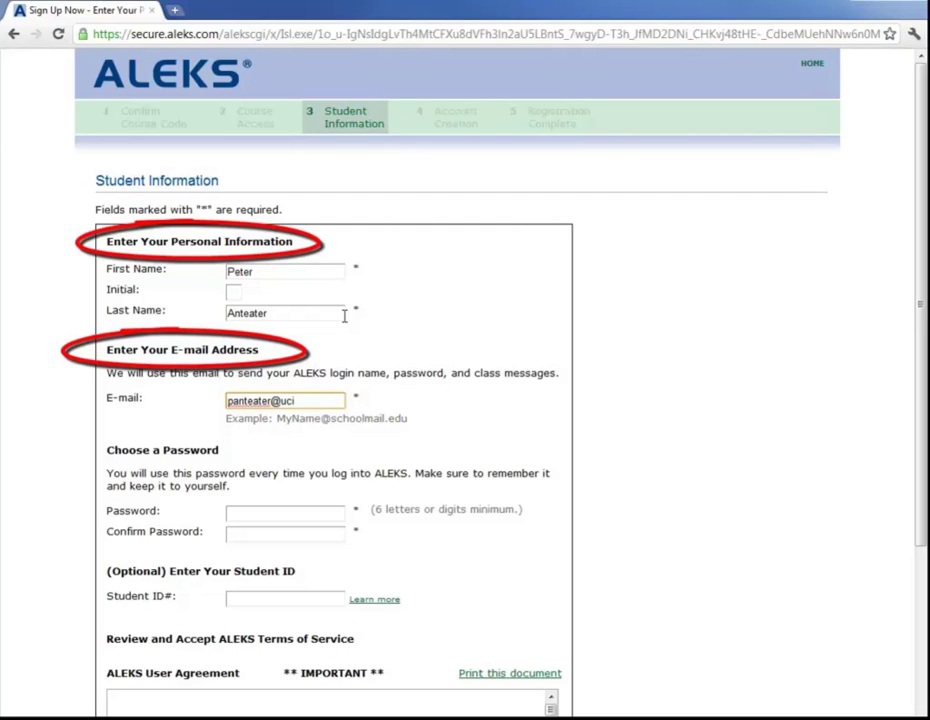
pyautogui.press('Tab')
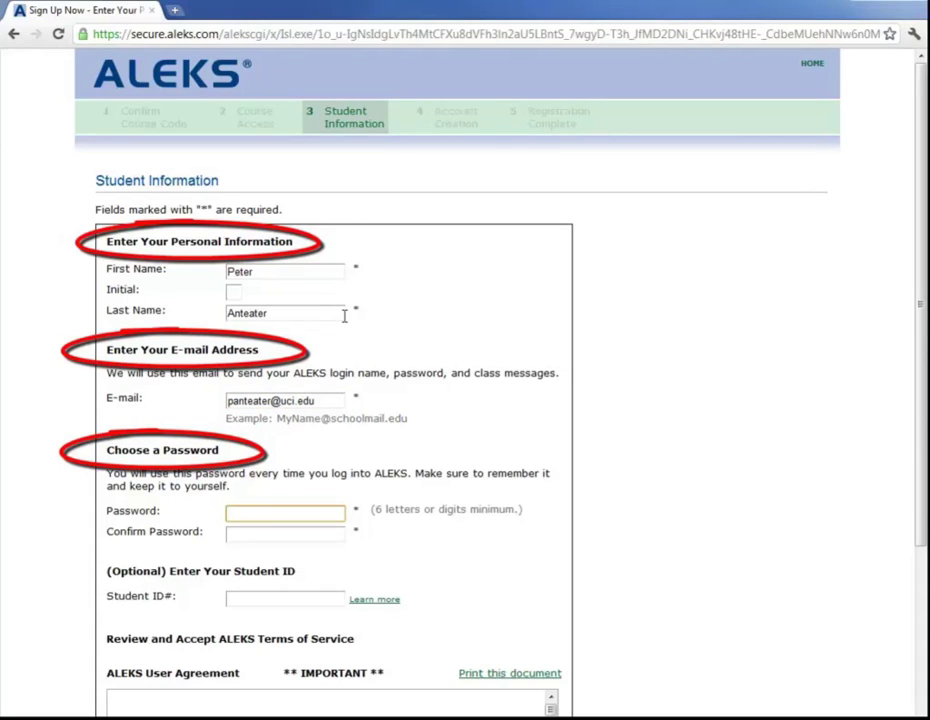
pyautogui.write('******')
pyautogui.press('Tab')
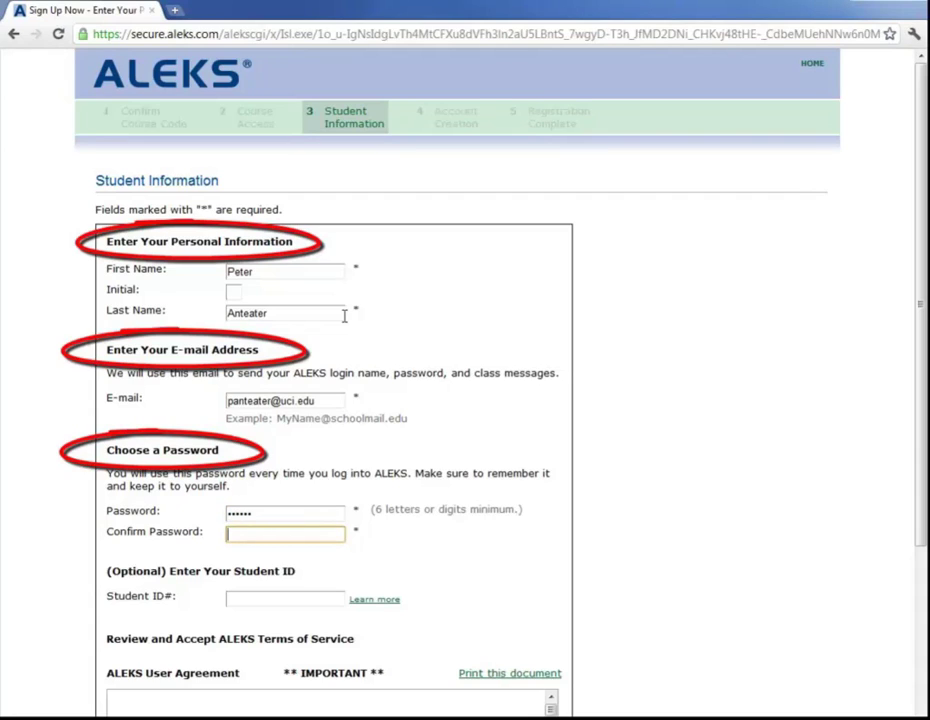
pyautogui.write('******')
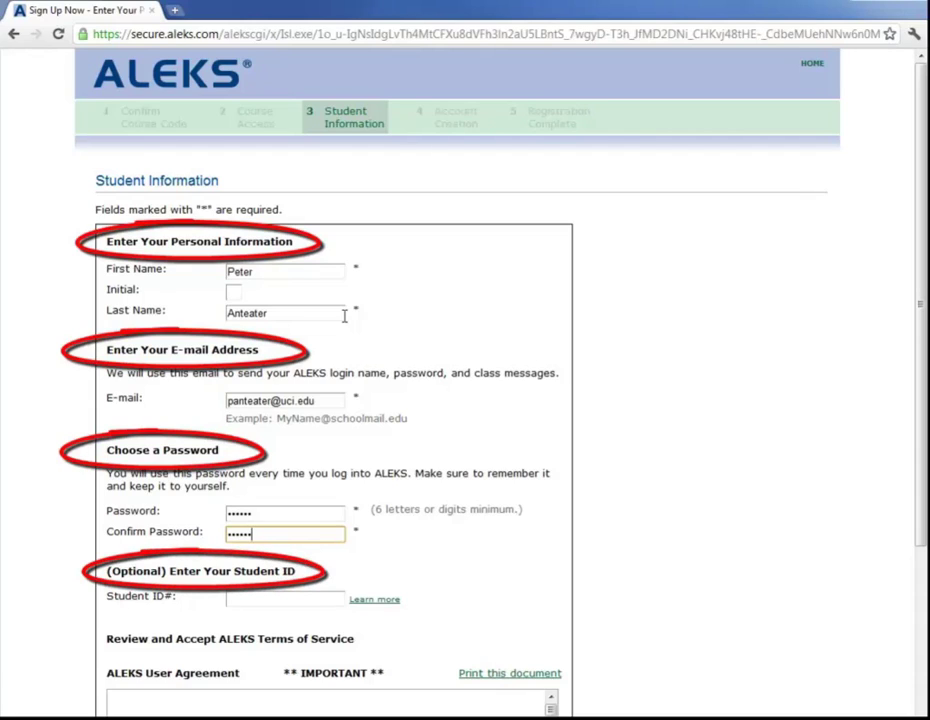
# Step: Fill in the student ID number, accept the ALEKS User Agreement and submit the form
pyautogui.press('Tab')
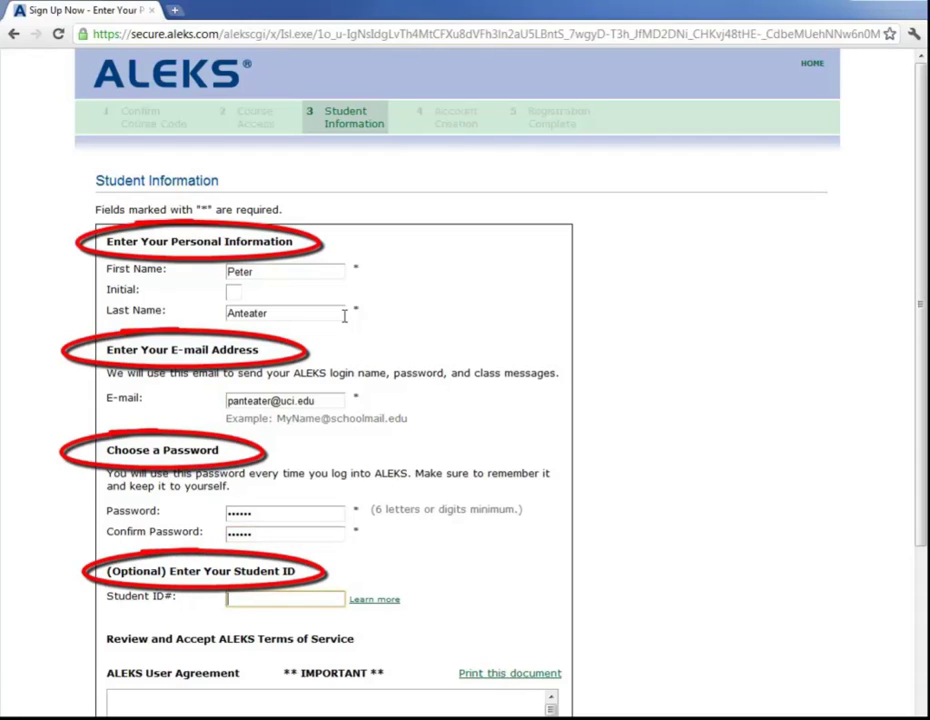
pyautogui.write('12345678')
pyautogui.scroll(-3, 337, 329)
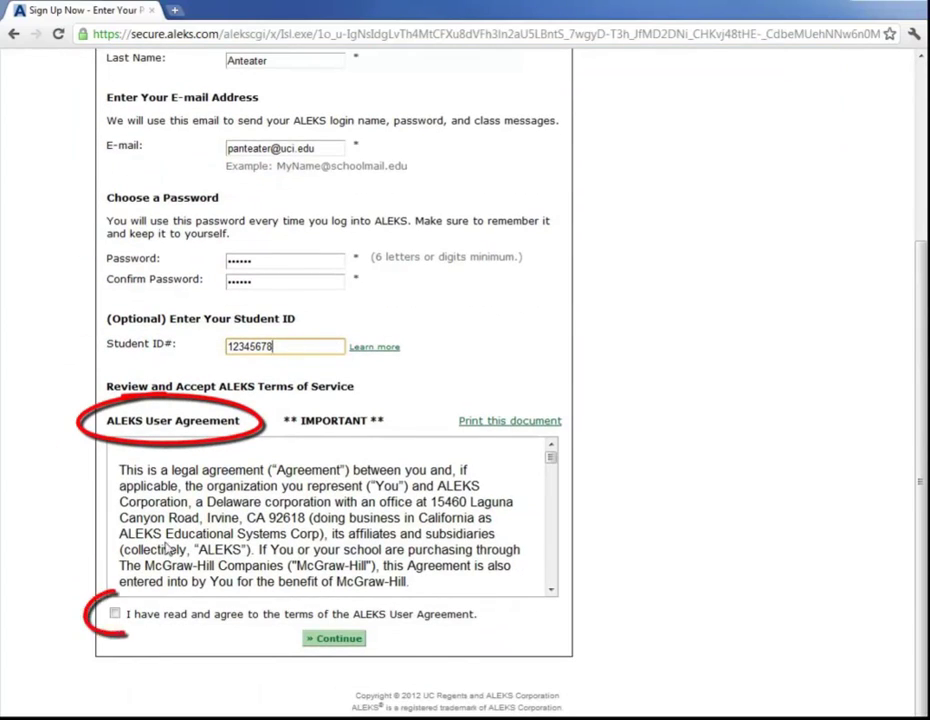
pyautogui.click(116, 616)
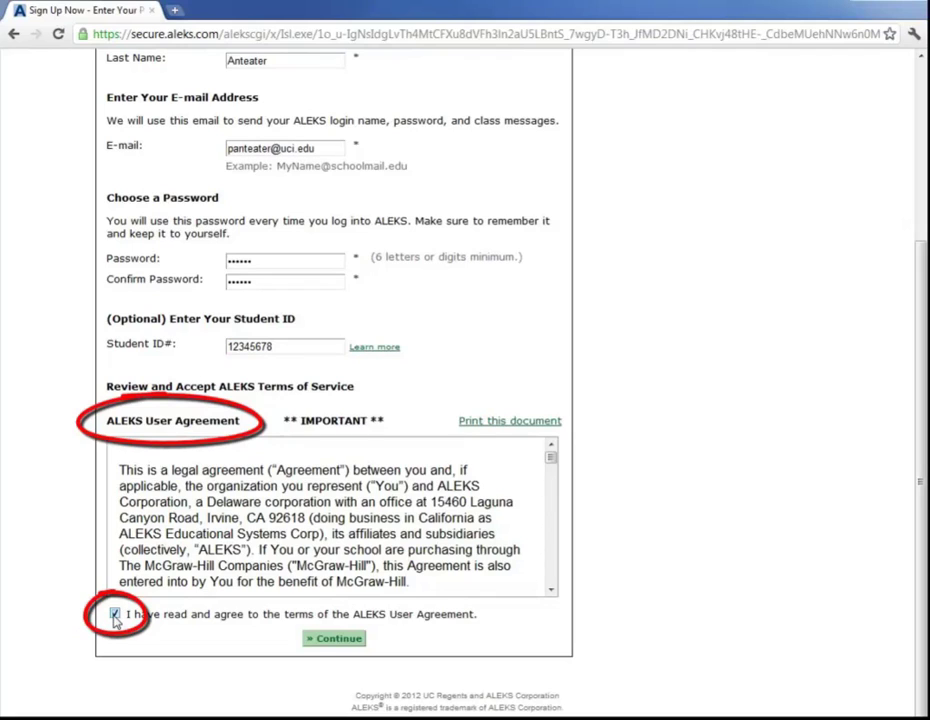
pyautogui.click(334, 641)
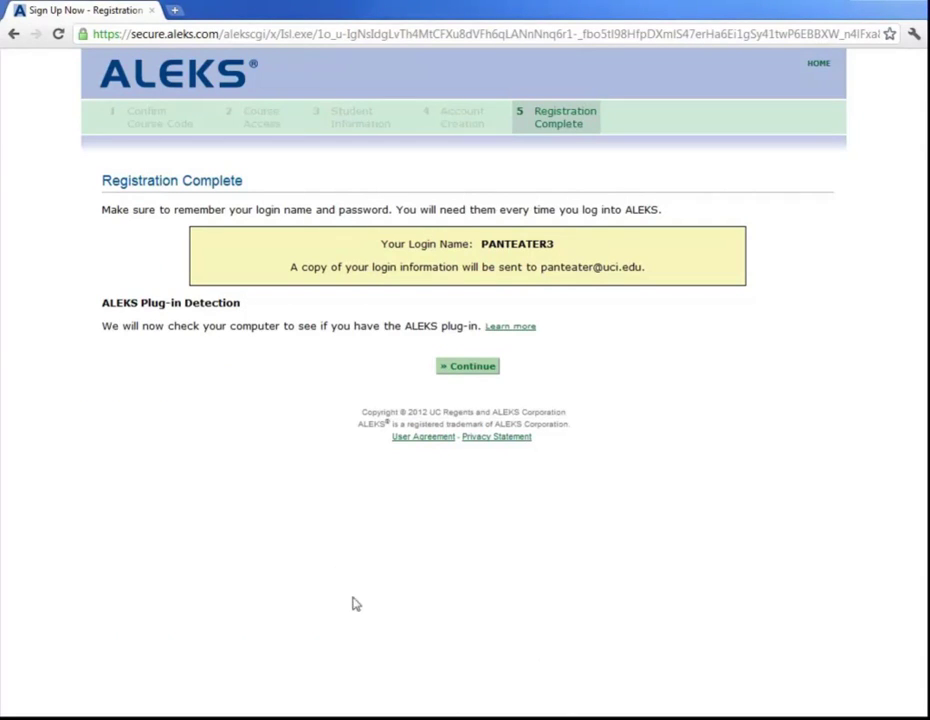
# Step: Continue from Registration Complete through the plug-in check to the answer-entry tutorial
pyautogui.click(470, 368)
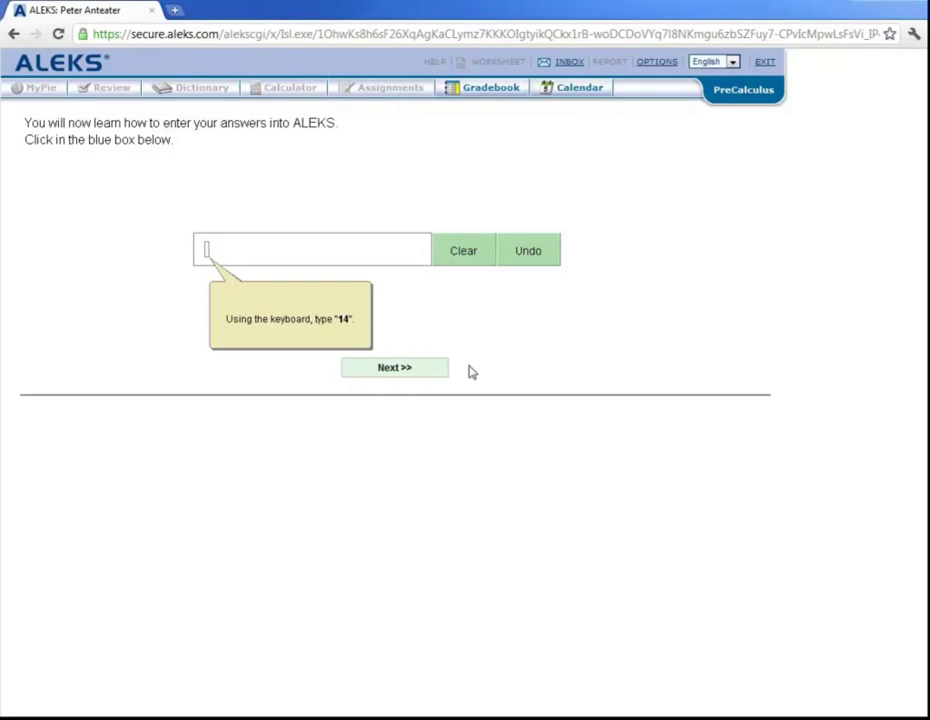
# Step: Enter 14 as the practice answer, try Clear then Undo to restore it, and advance
pyautogui.click(207, 253)
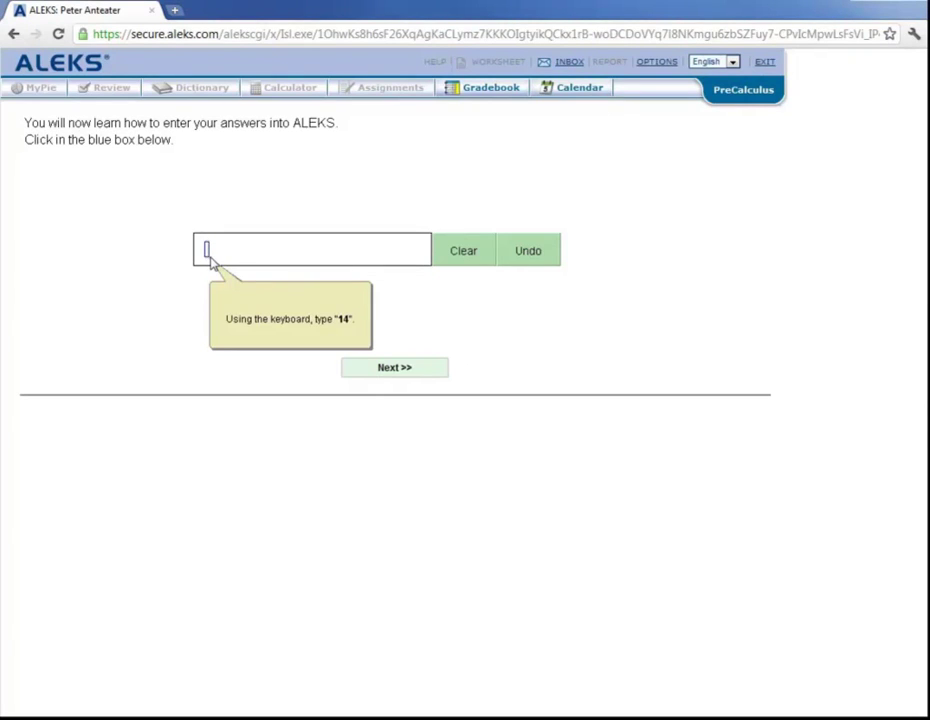
pyautogui.write('14')
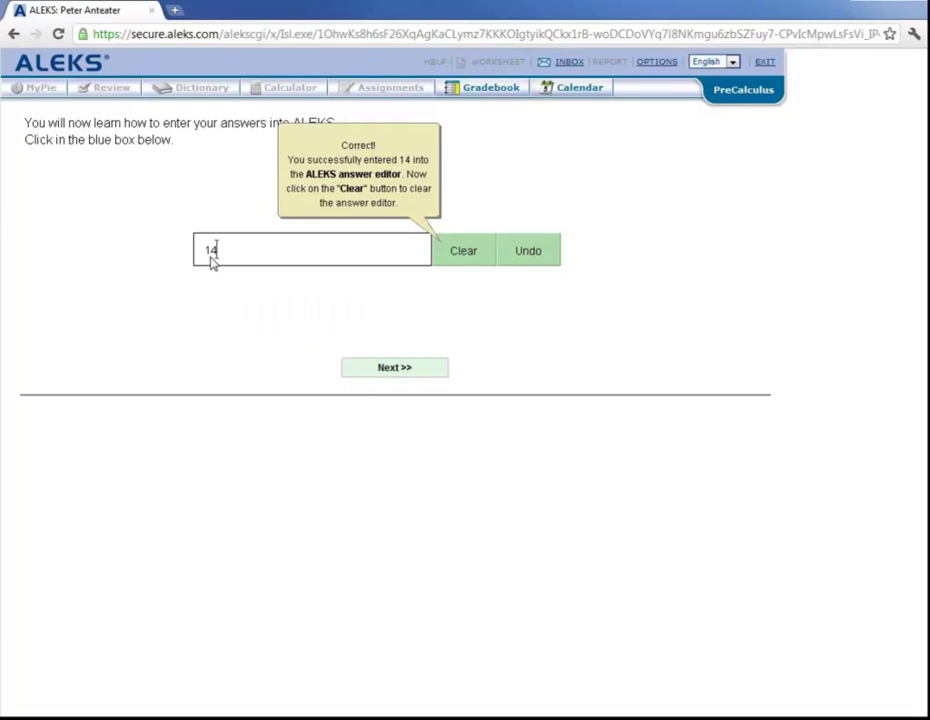
pyautogui.click(468, 256)
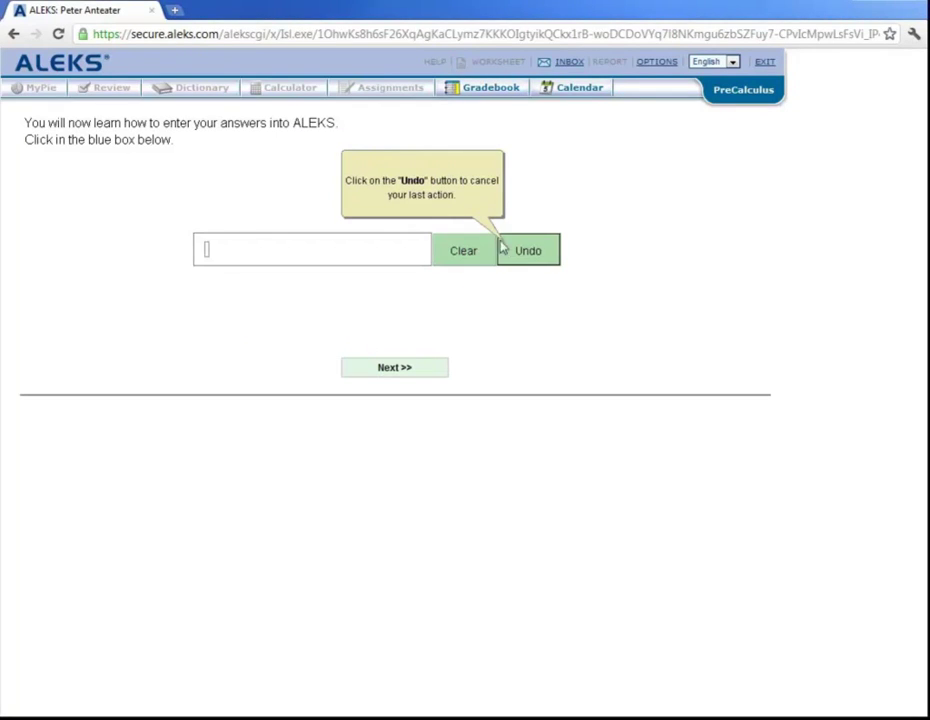
pyautogui.click(531, 255)
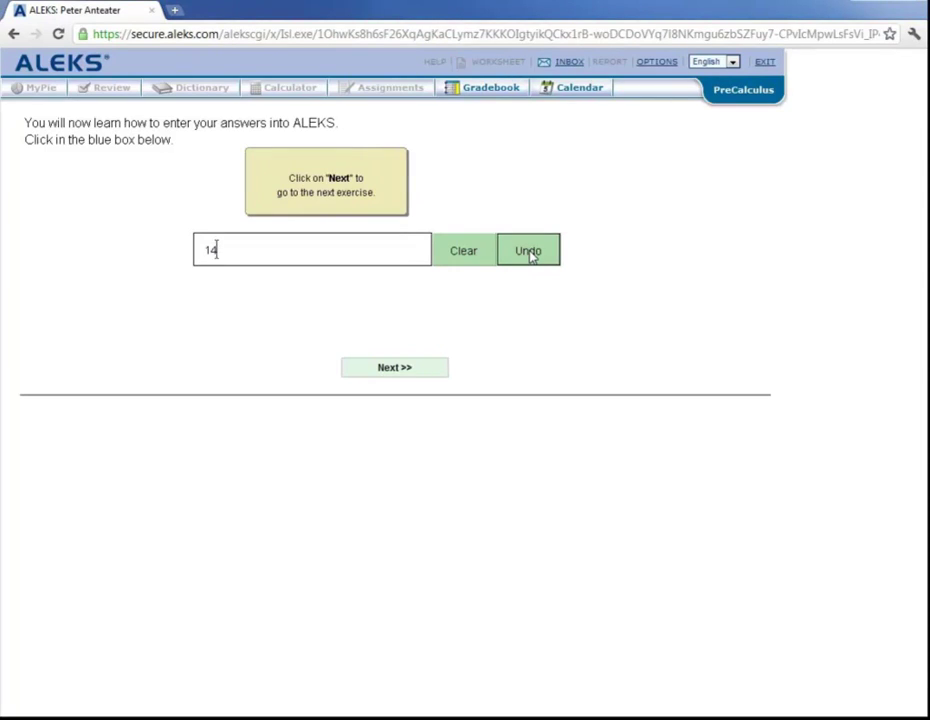
pyautogui.click(517, 257)
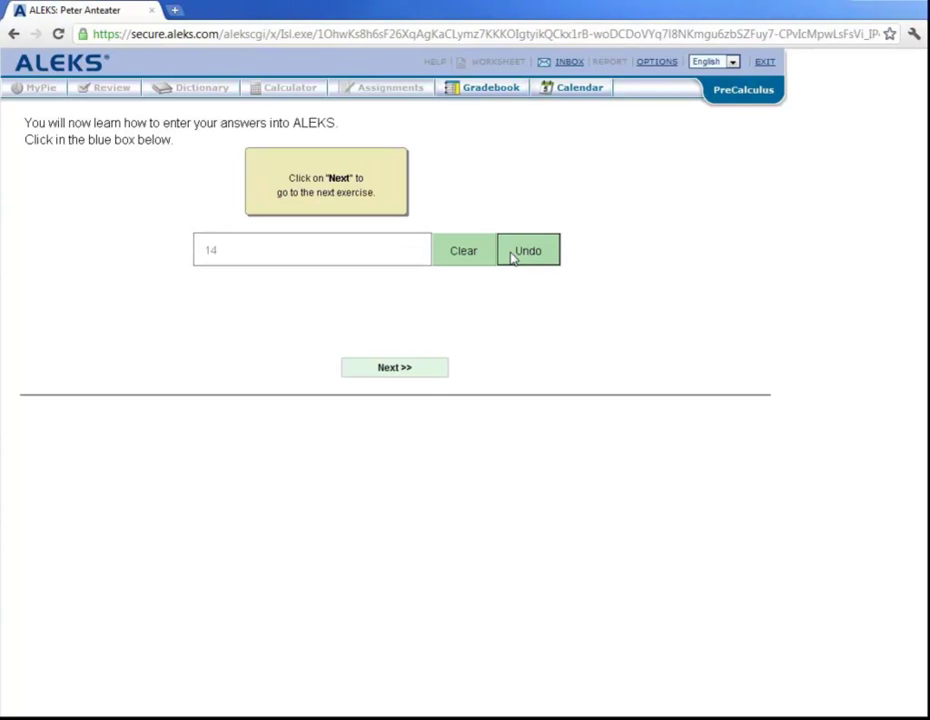
pyautogui.click(408, 377)
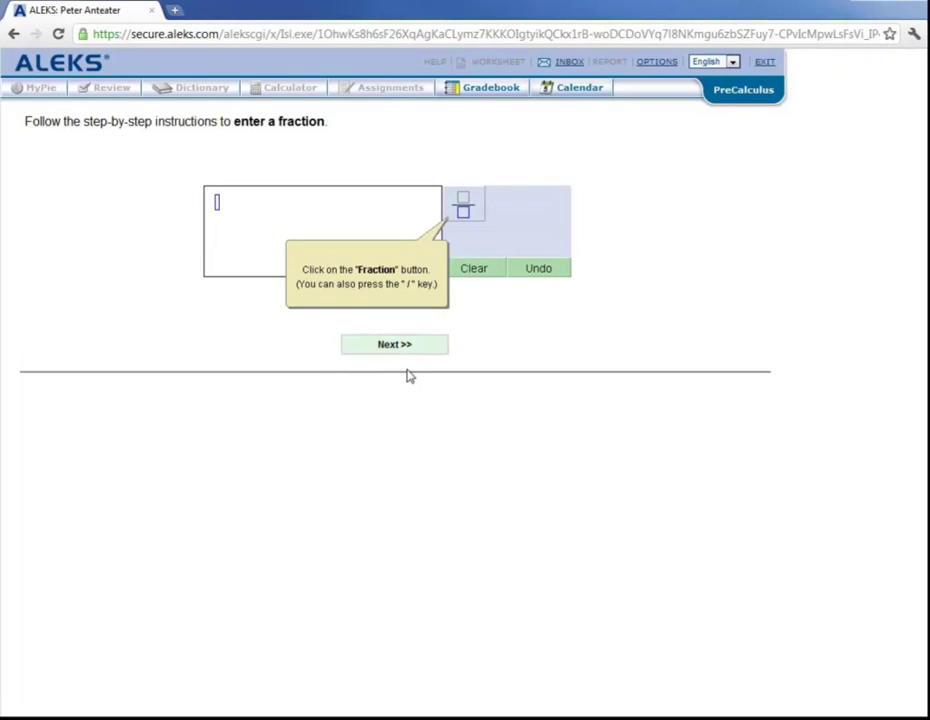
# Step: Enter the fraction 2/3 with the fraction button and advance to the next exercise
pyautogui.click(468, 206)
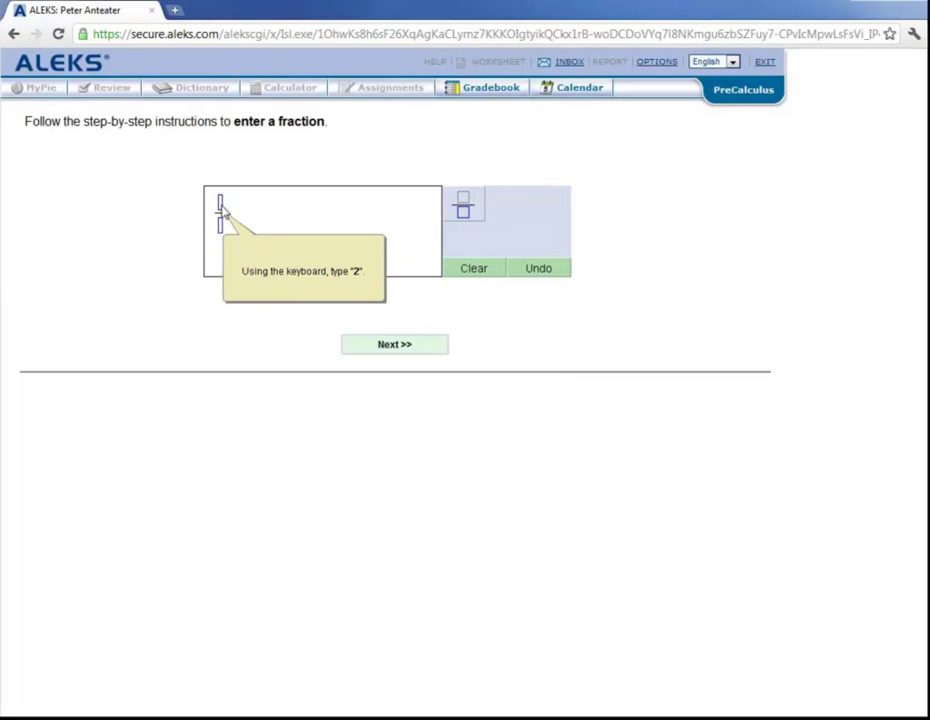
pyautogui.write('2')
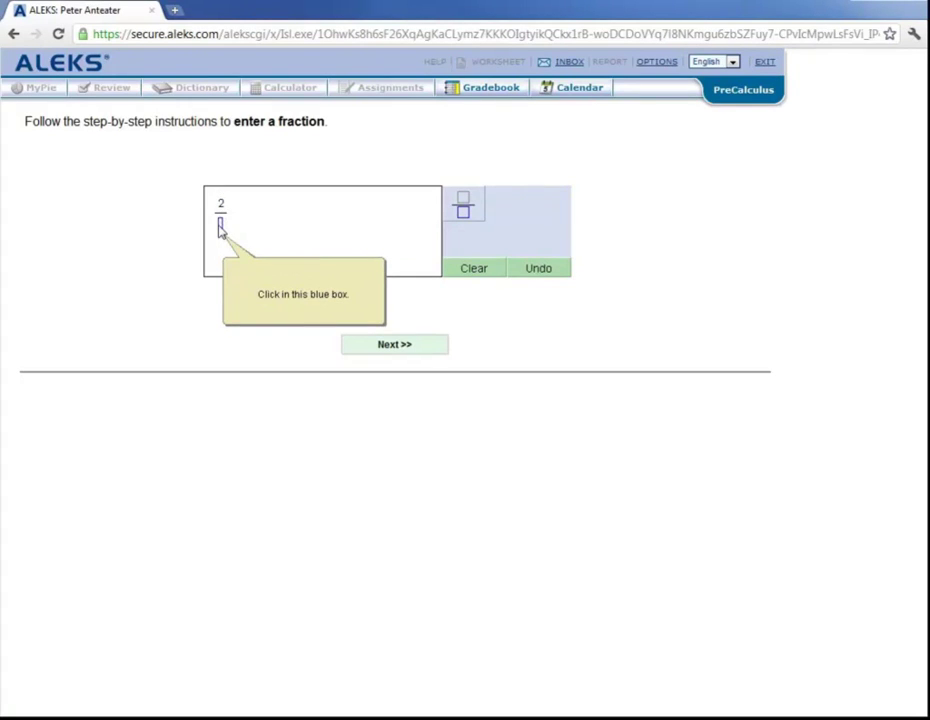
pyautogui.click(221, 228)
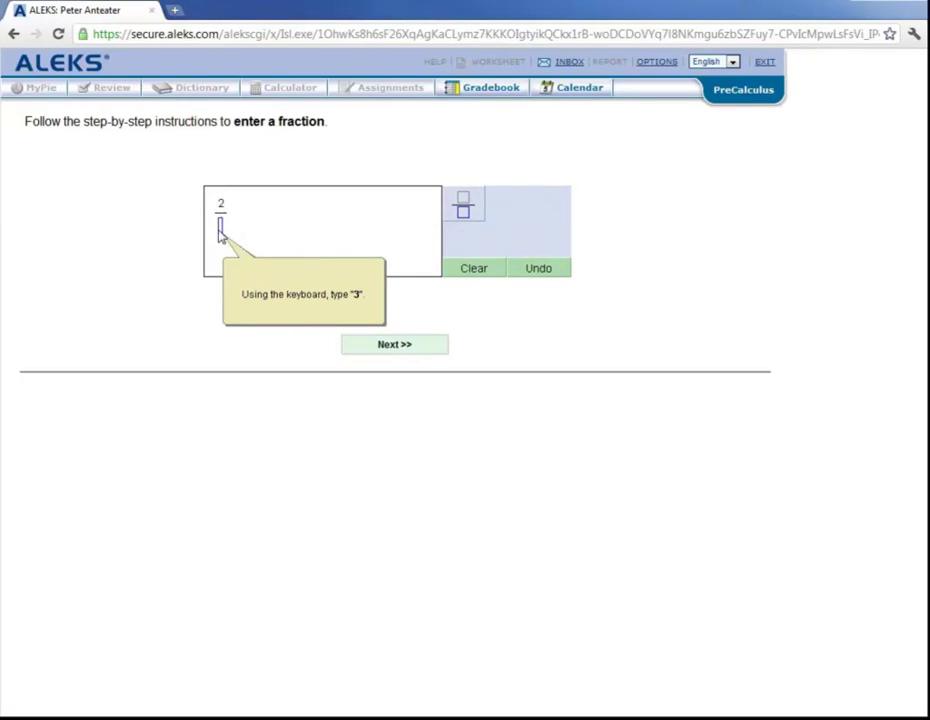
pyautogui.write('3')
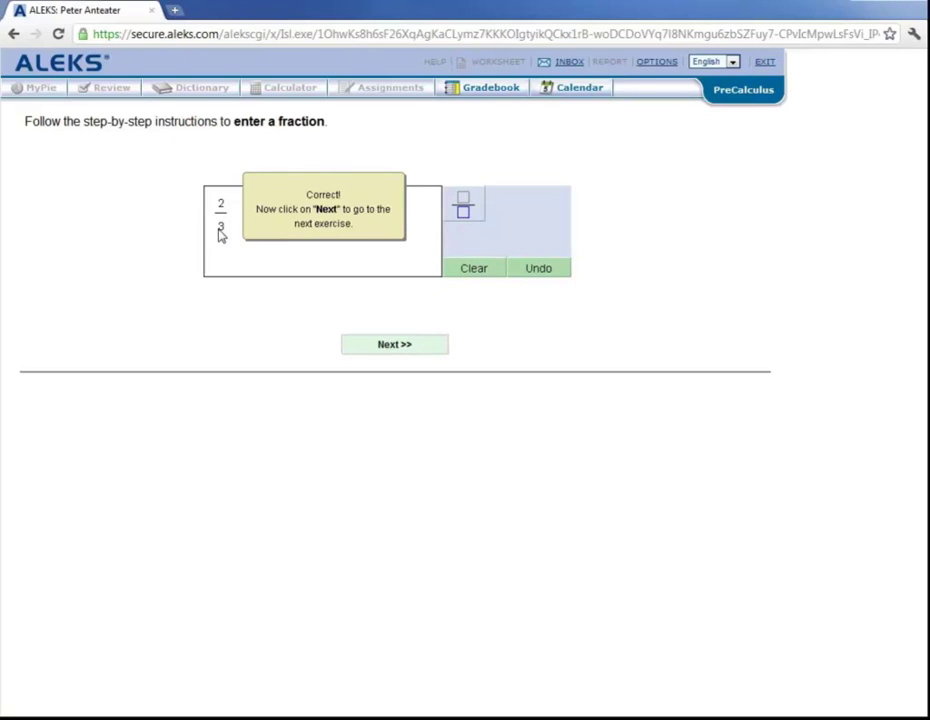
pyautogui.click(416, 349)
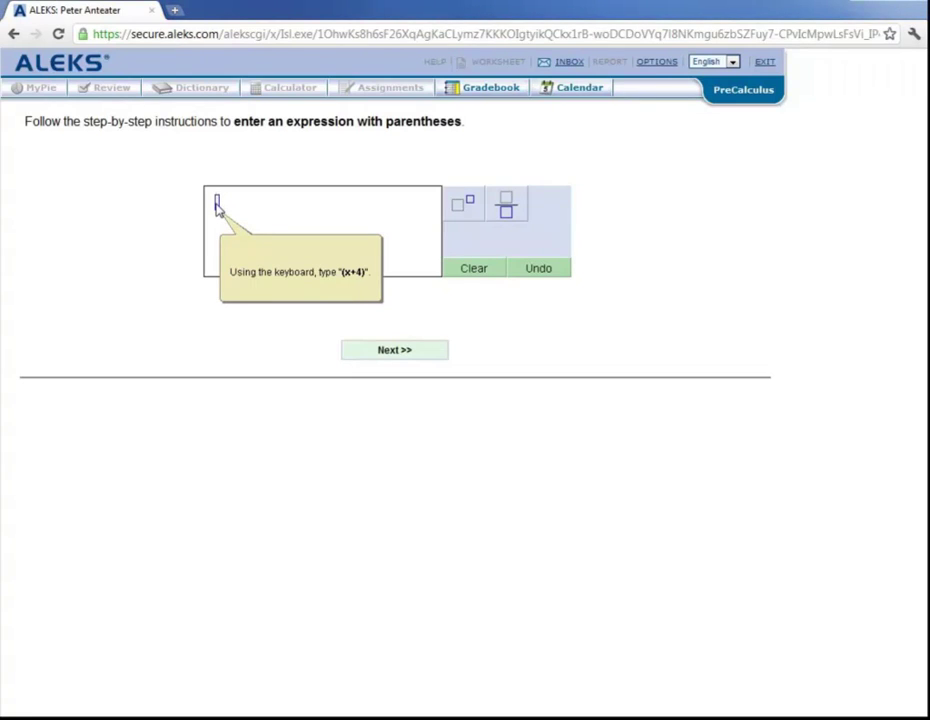
# Step: Build the answer ((x + 4)² + 7)/3 using the exponent and fraction buttons
pyautogui.write('(x + 4)')
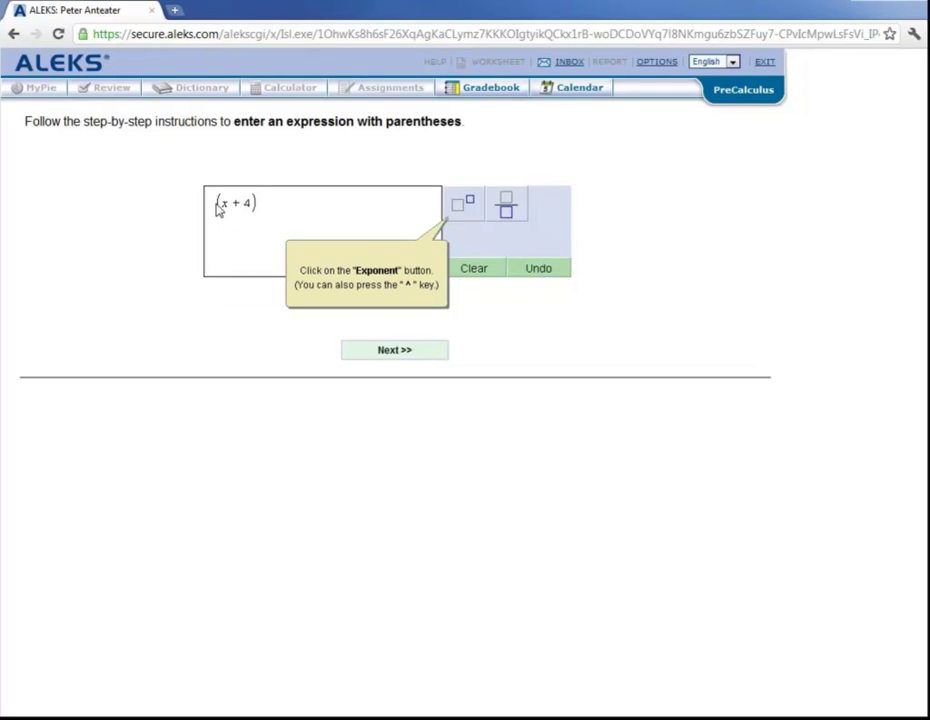
pyautogui.click(466, 205)
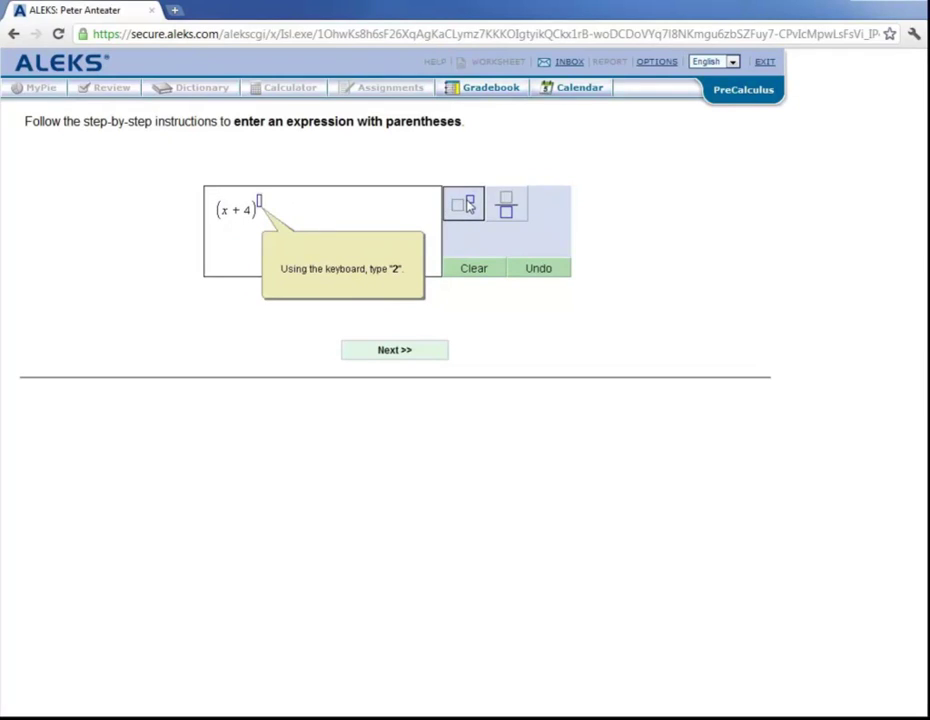
pyautogui.write('2')
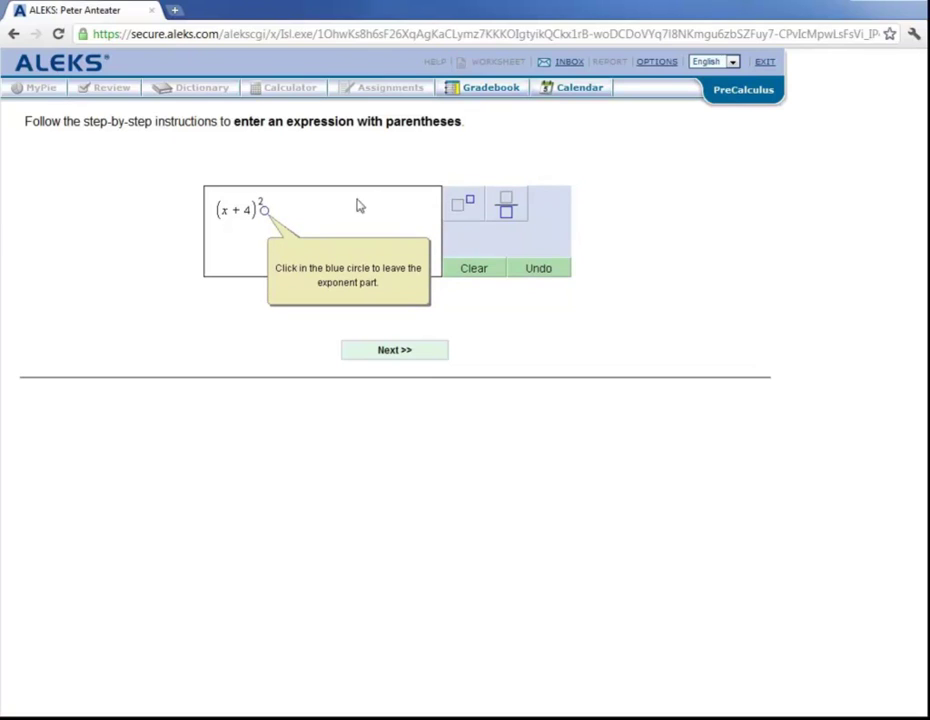
pyautogui.click(264, 212)
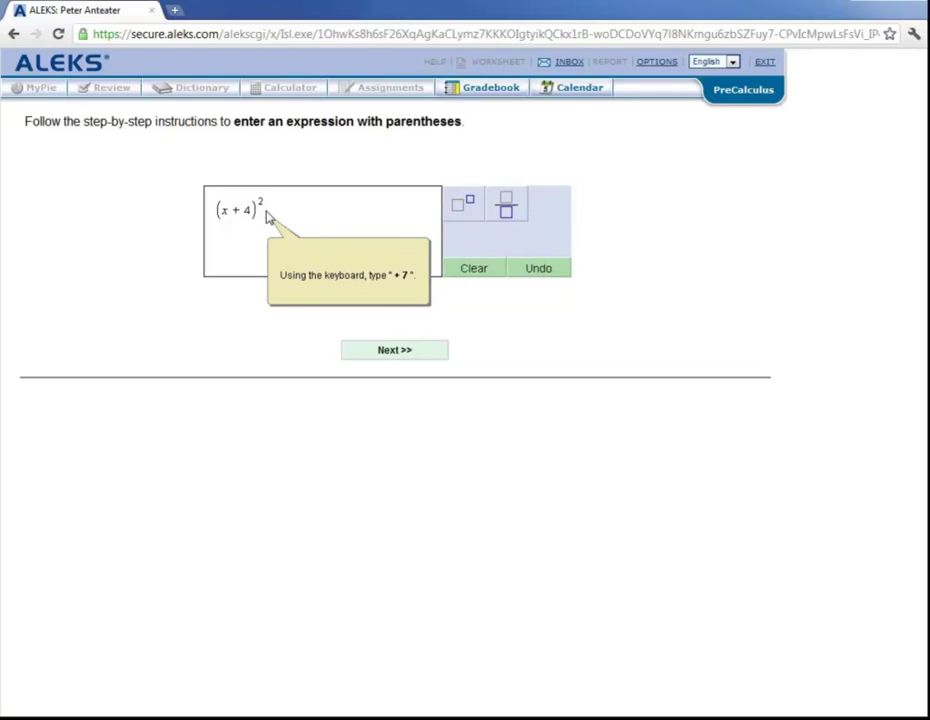
pyautogui.write('+ 7')
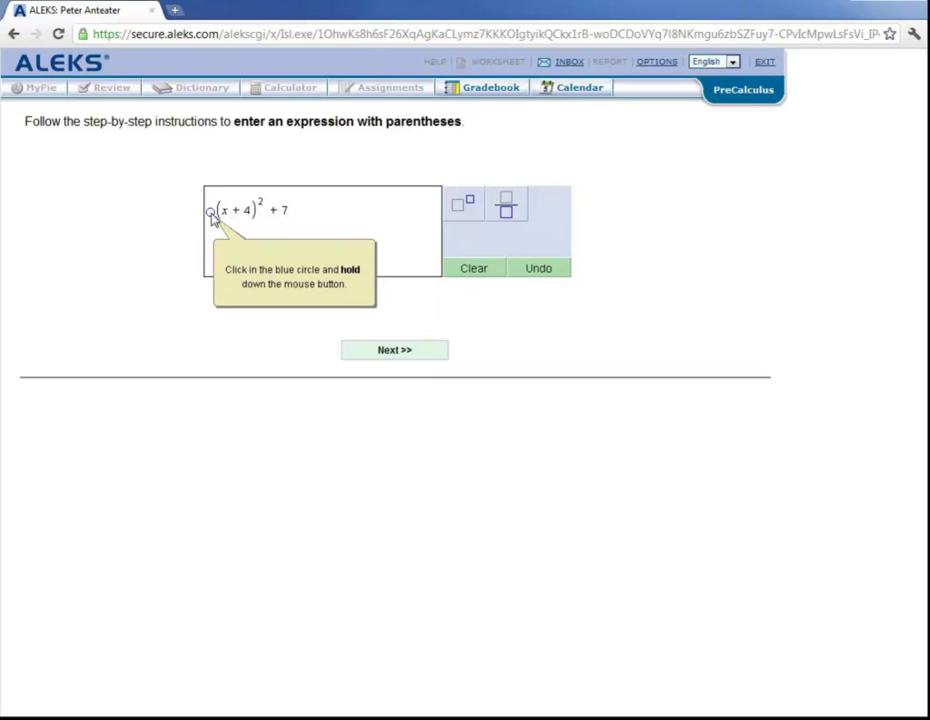
pyautogui.moveTo(210, 211); pyautogui.dragTo(295, 216)
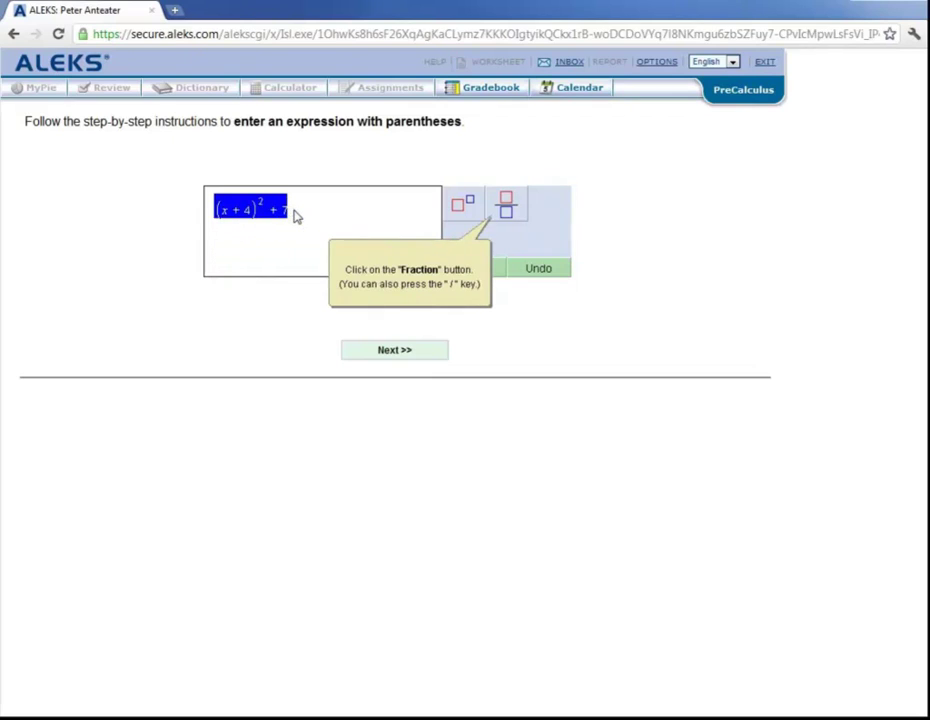
pyautogui.click(506, 209)
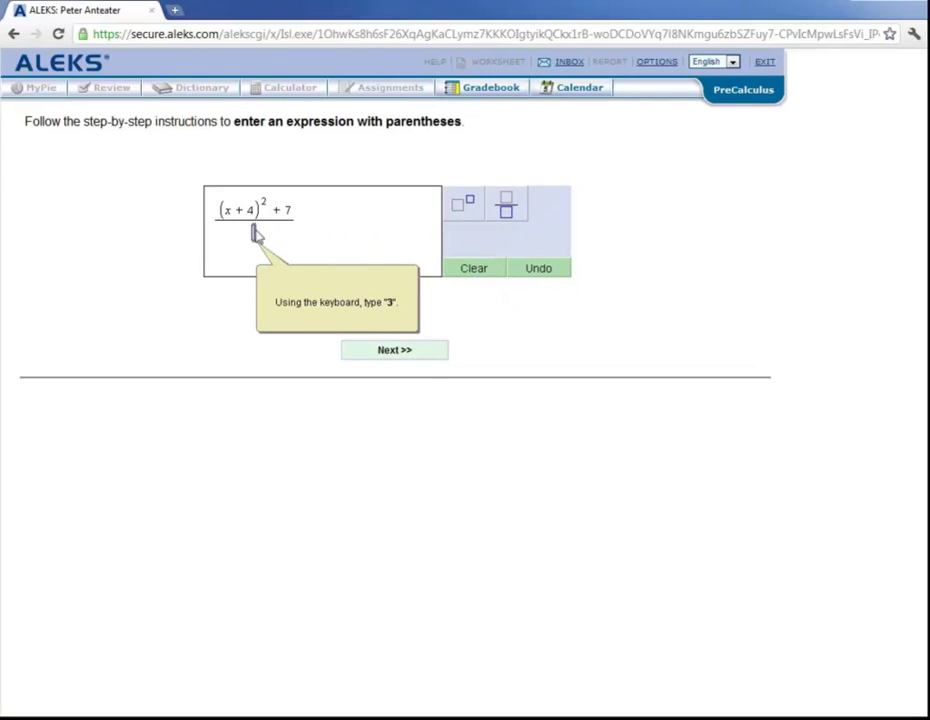
pyautogui.write('3')
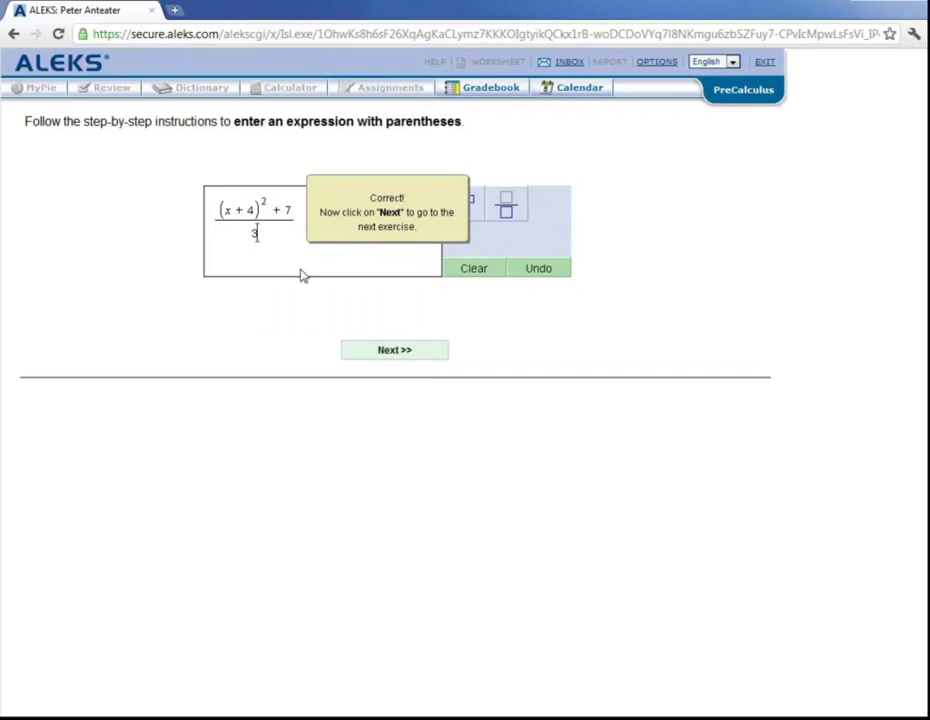
# Step: Move to the graphing exercise and plot a point at about (-3, 1) with the Pencil
pyautogui.click(410, 354)
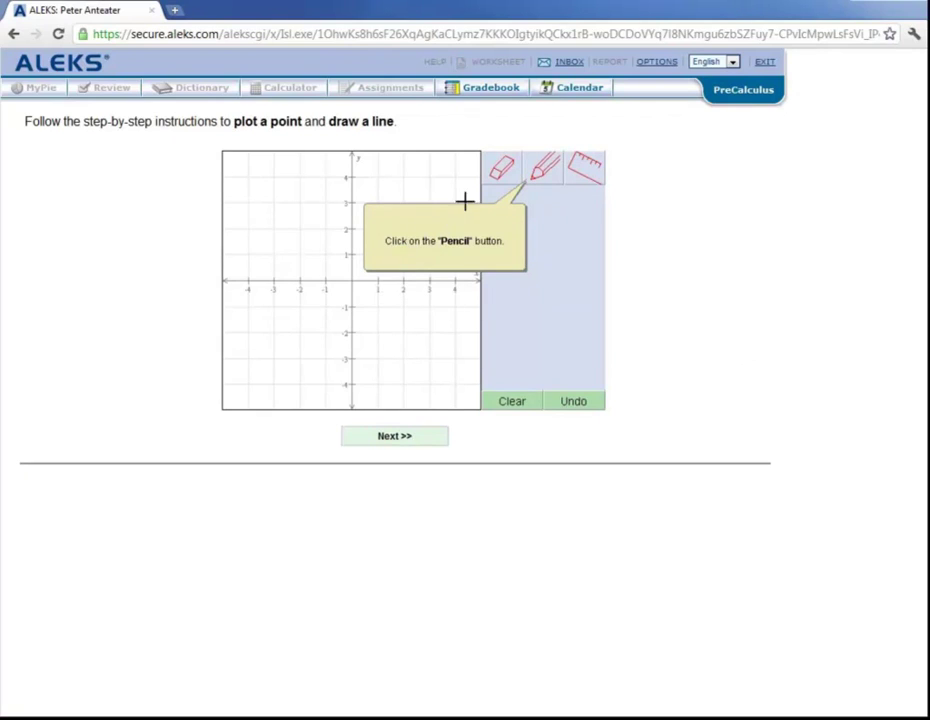
pyautogui.click(544, 172)
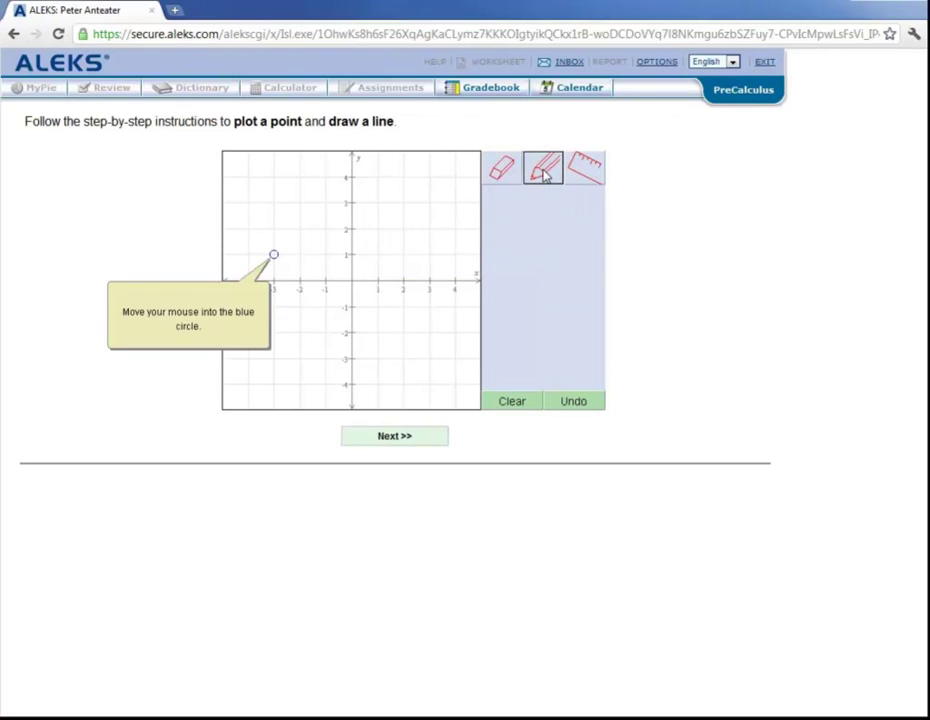
pyautogui.click(273, 254)
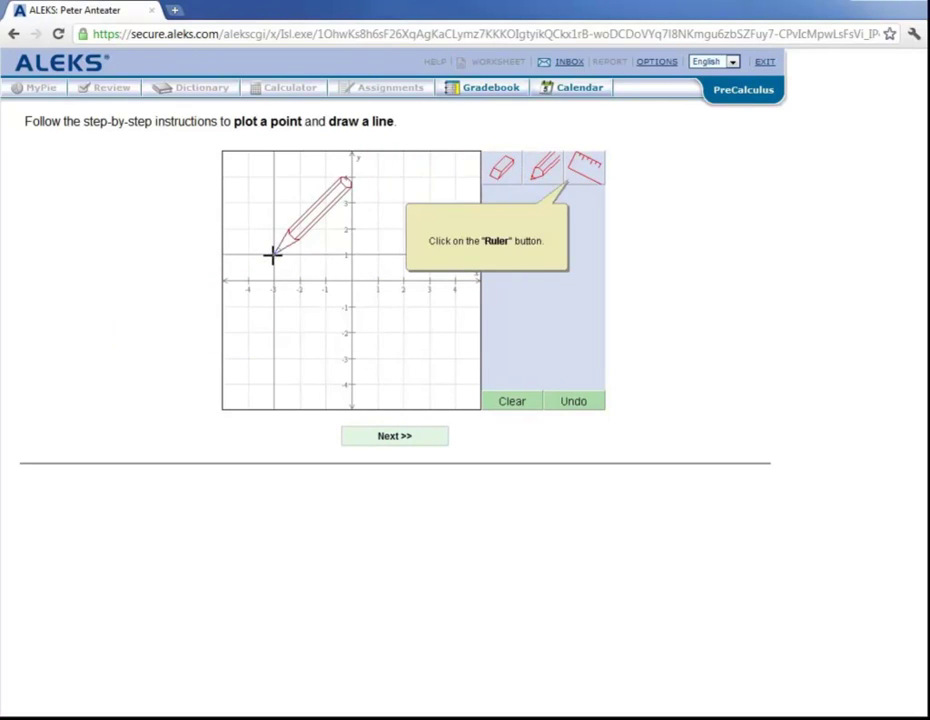
# Step: Draw a straight line from that point down to the right along the Ruler, then advance
pyautogui.click(587, 173)
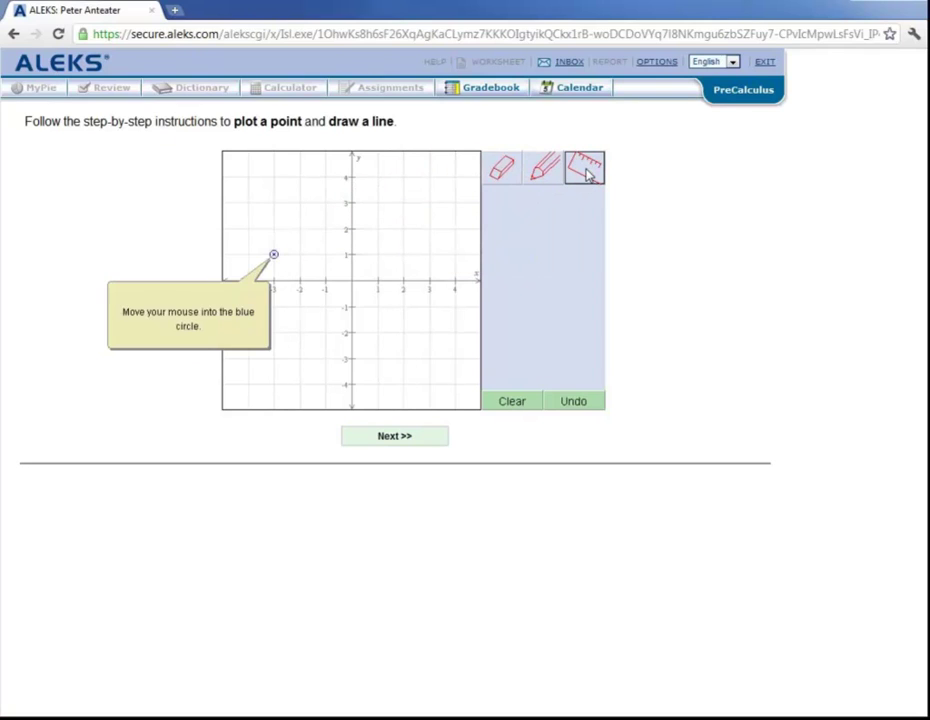
pyautogui.click(279, 259)
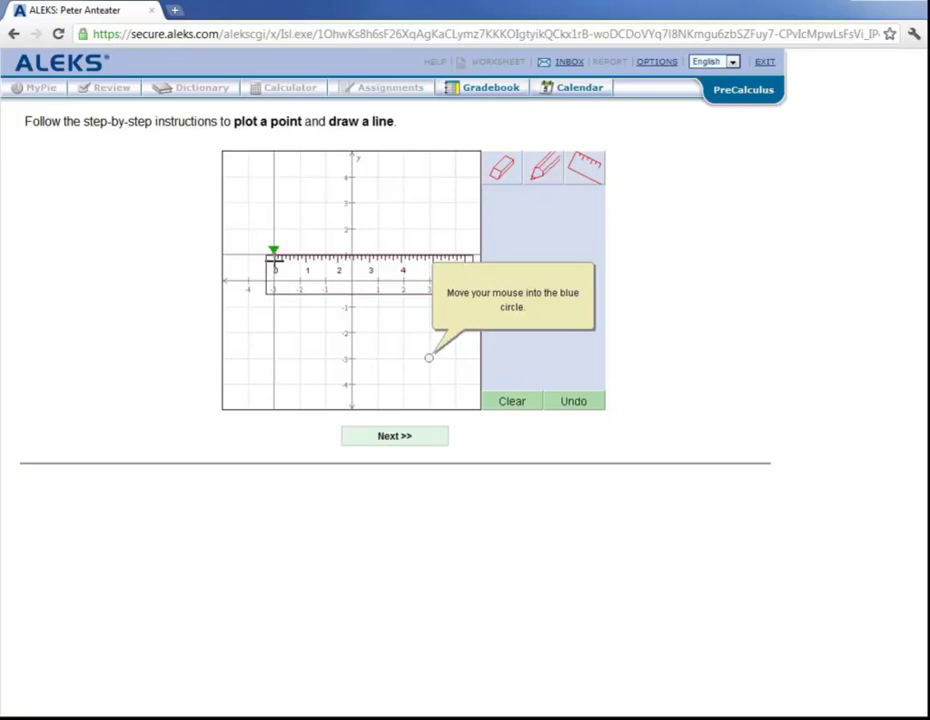
pyautogui.click(429, 357)
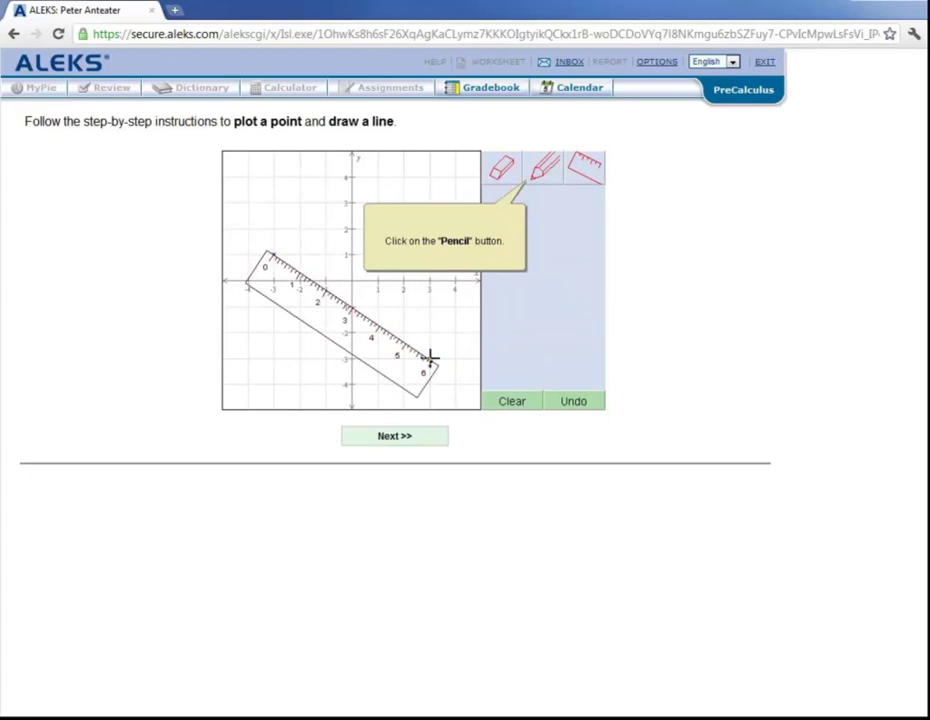
pyautogui.click(545, 170)
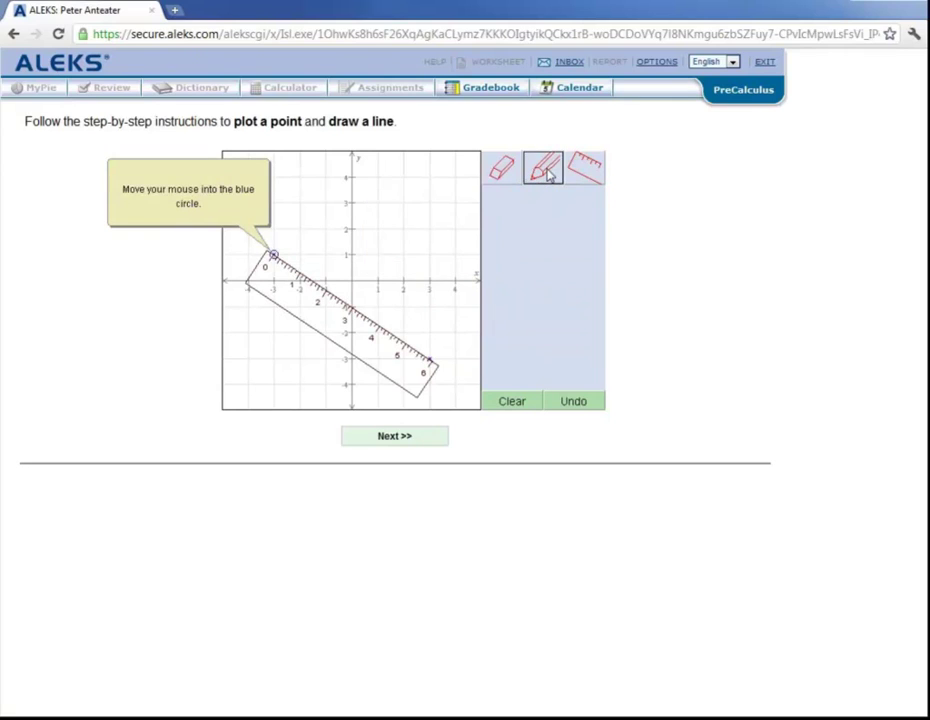
pyautogui.moveTo(274, 255)
pyautogui.mouseDown()
pyautogui.moveTo(430, 378)
pyautogui.moveTo(455, 376)
pyautogui.mouseUp()
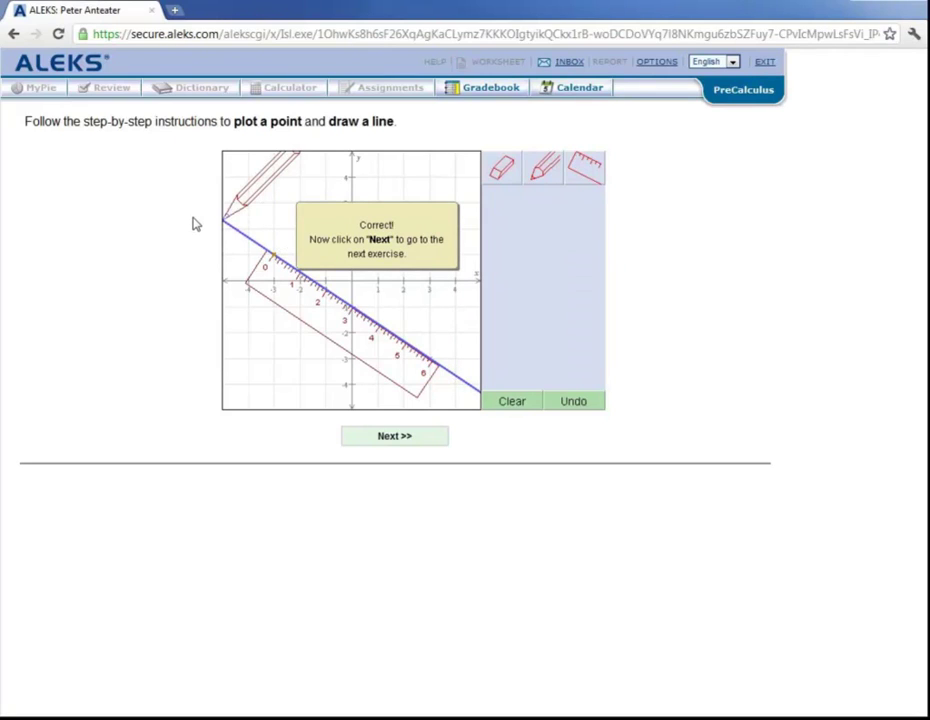
pyautogui.click(410, 441)
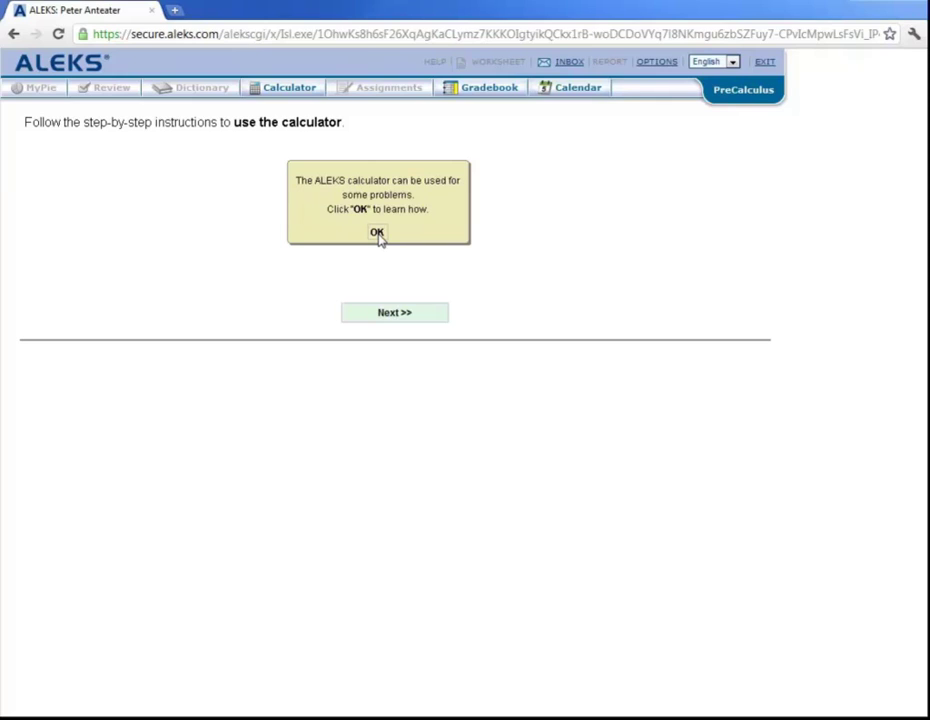
# Step: Dismiss the tip and compute 31 + 9 = 40 on the ALEKS calculator, then advance
pyautogui.click(377, 233)
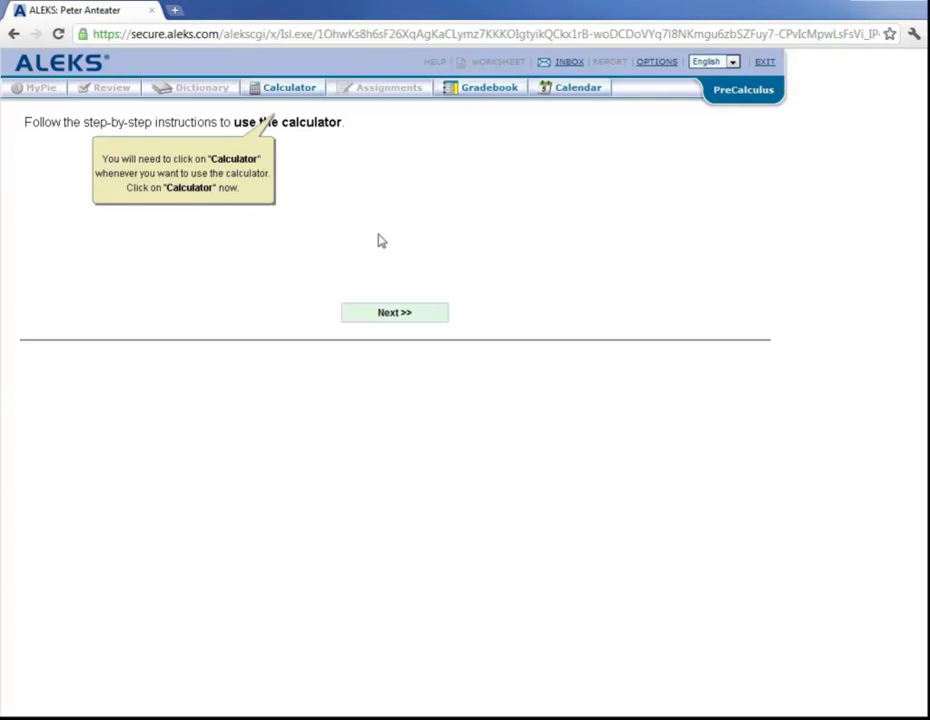
pyautogui.click(289, 90)
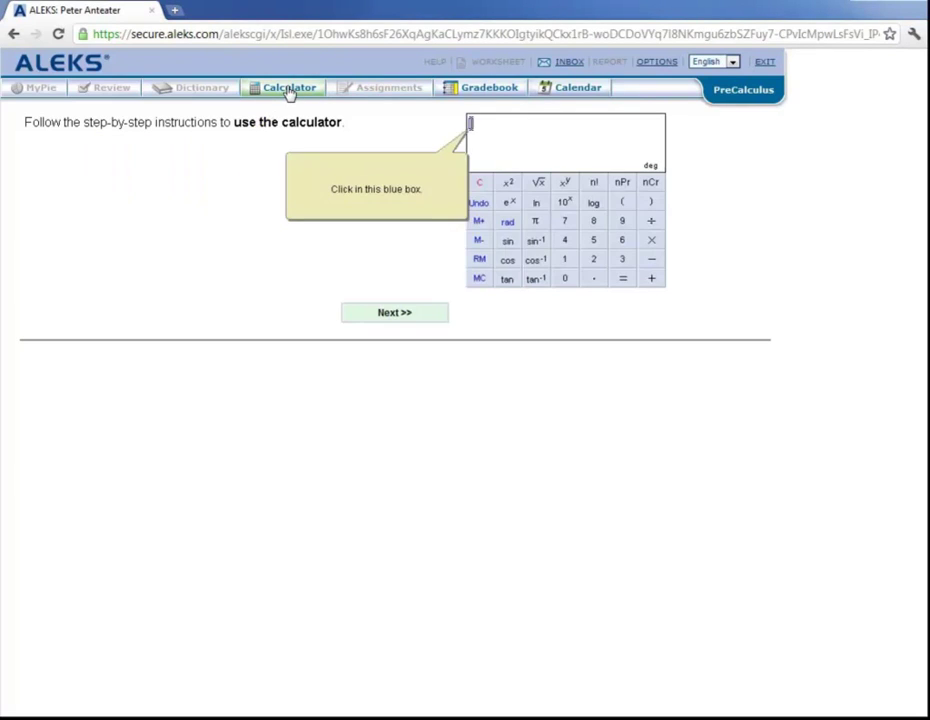
pyautogui.click(471, 127)
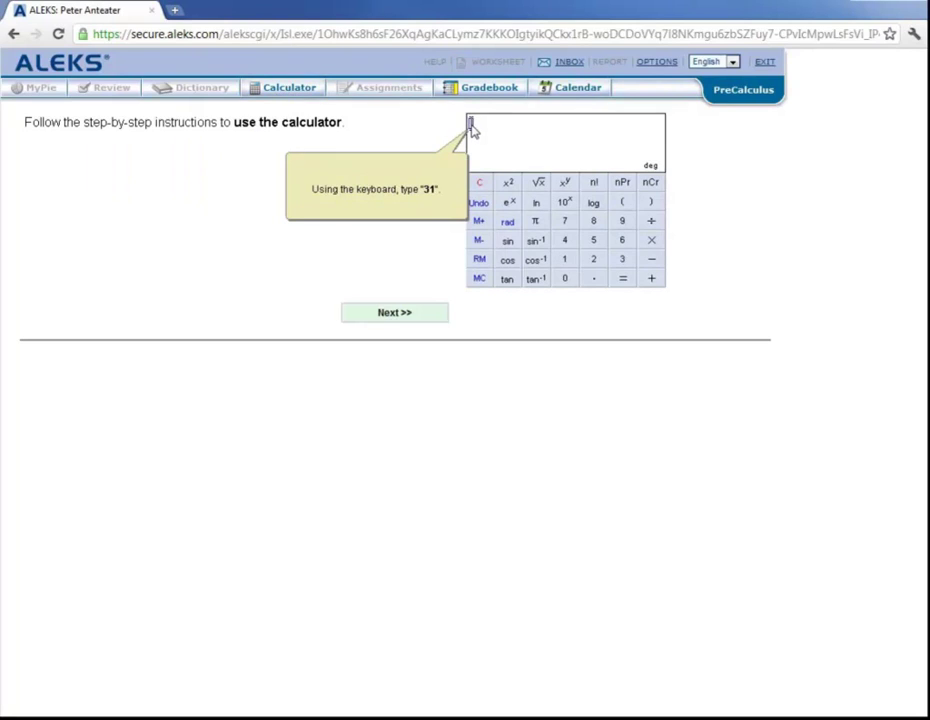
pyautogui.write('31')
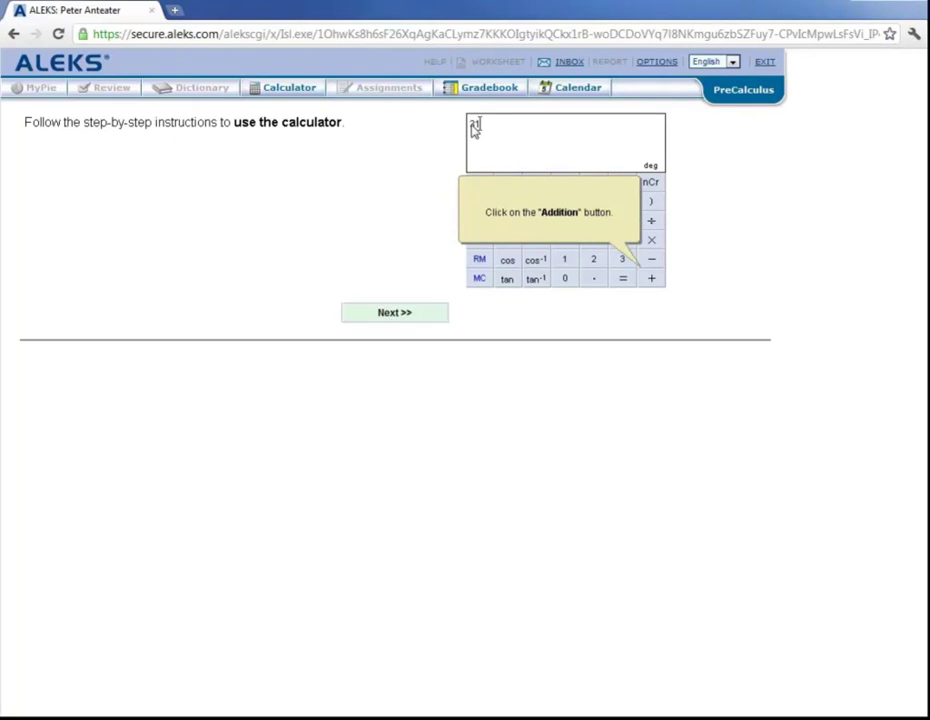
pyautogui.click(651, 279)
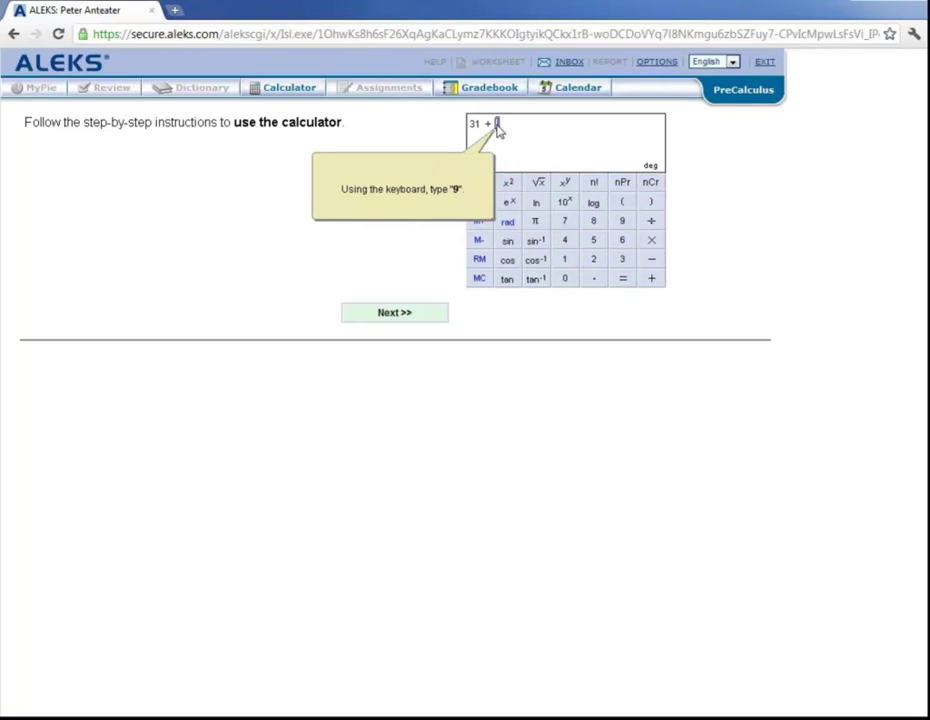
pyautogui.write('9')
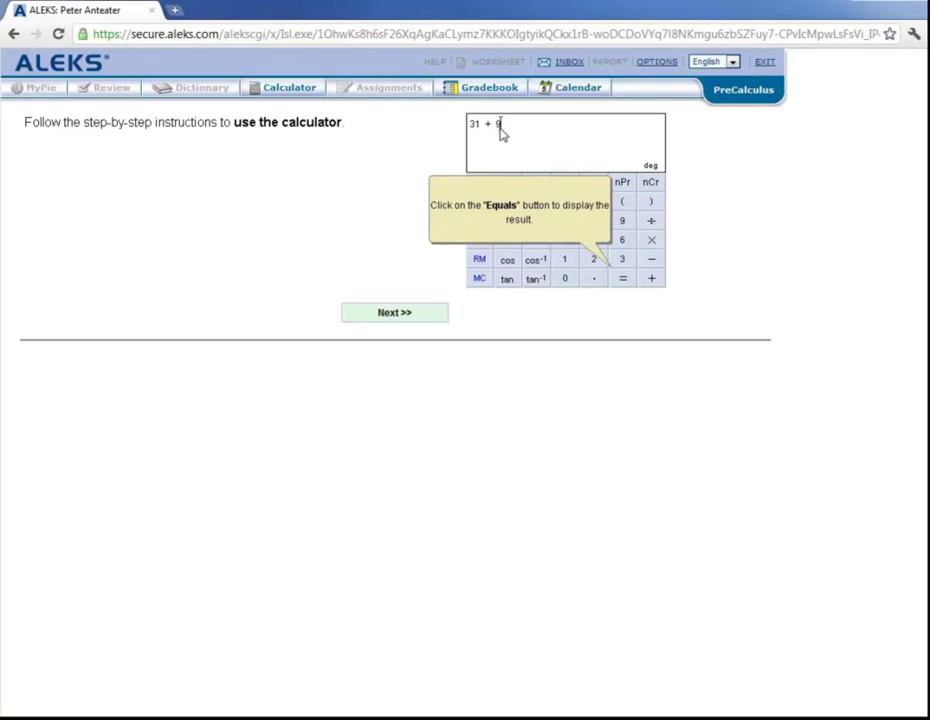
pyautogui.click(622, 280)
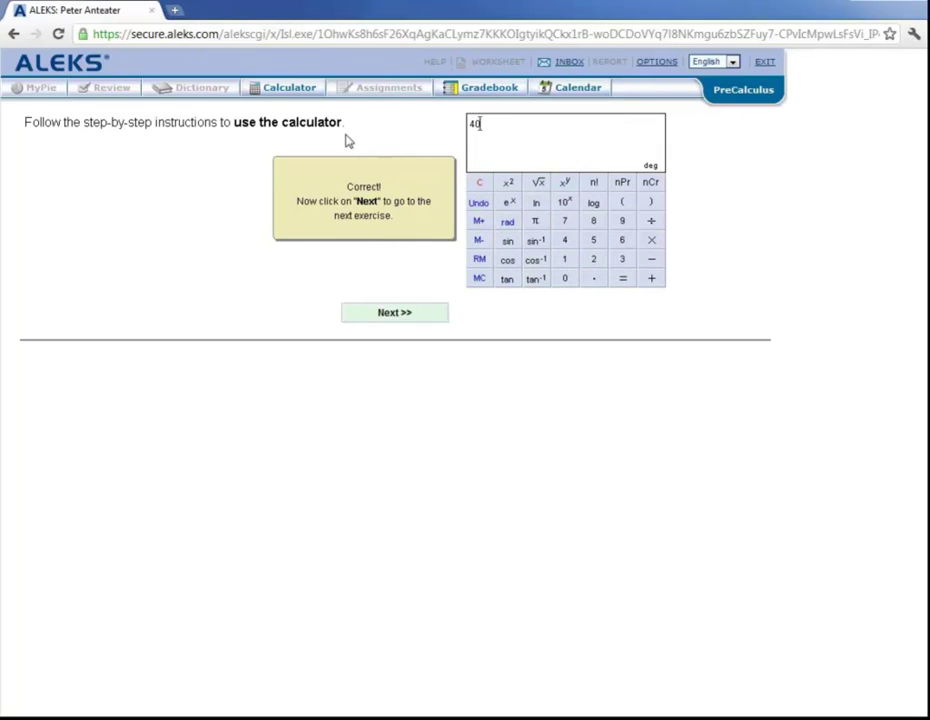
pyautogui.click(394, 313)
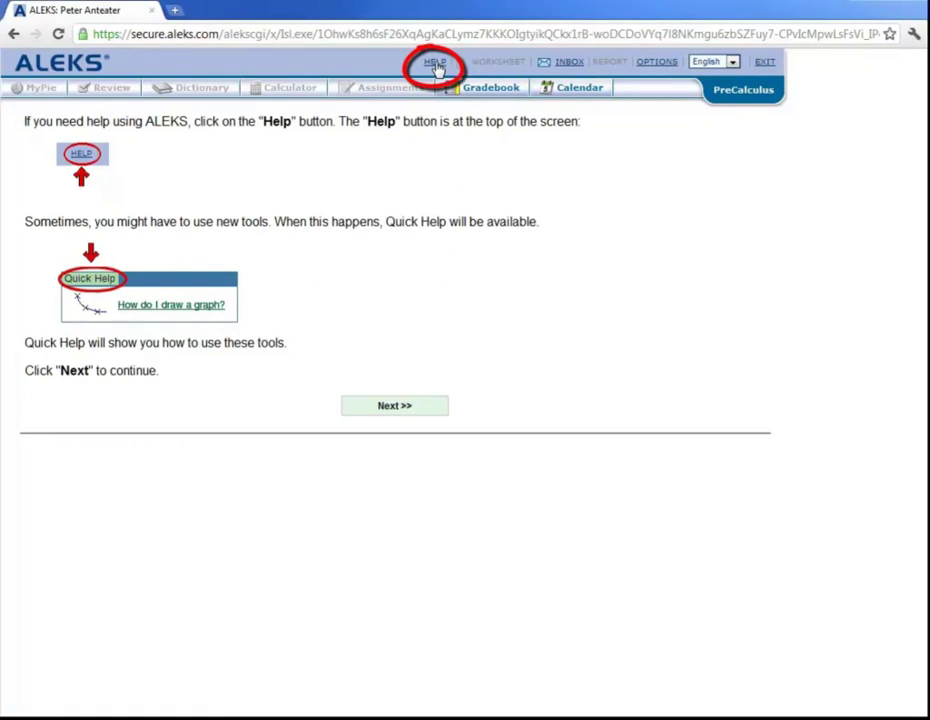
# Step: Browse all PreCalculus answer-editor help topics, close them, and continue past the Help/Quick Help page
pyautogui.click(435, 64)
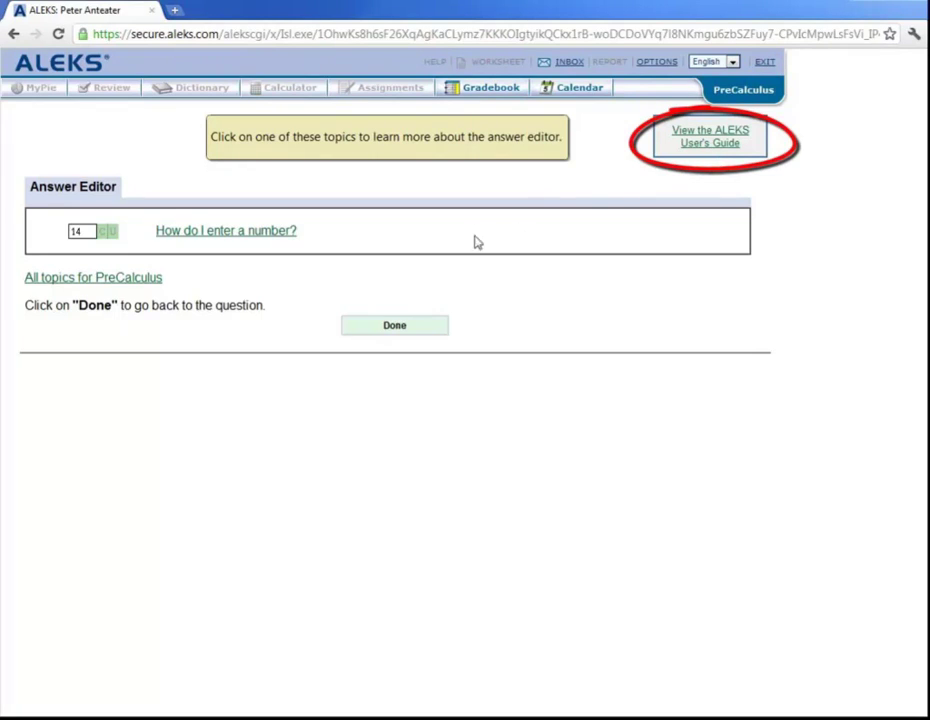
pyautogui.click(114, 279)
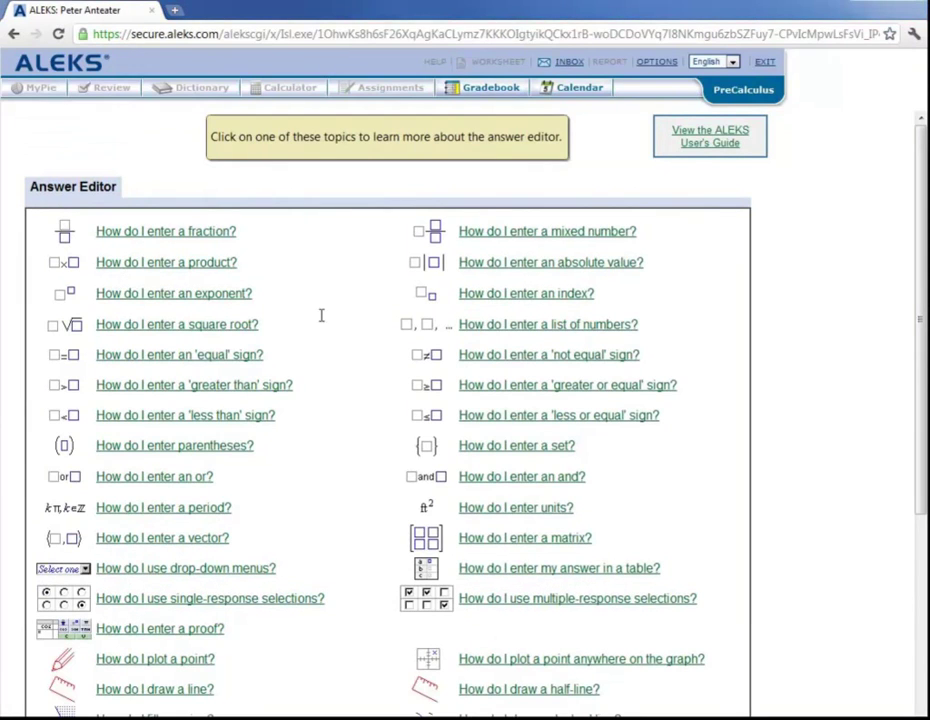
pyautogui.scroll(-3, 321, 318)
pyautogui.scroll(-3, 322, 321)
pyautogui.scroll(-1, 322, 321)
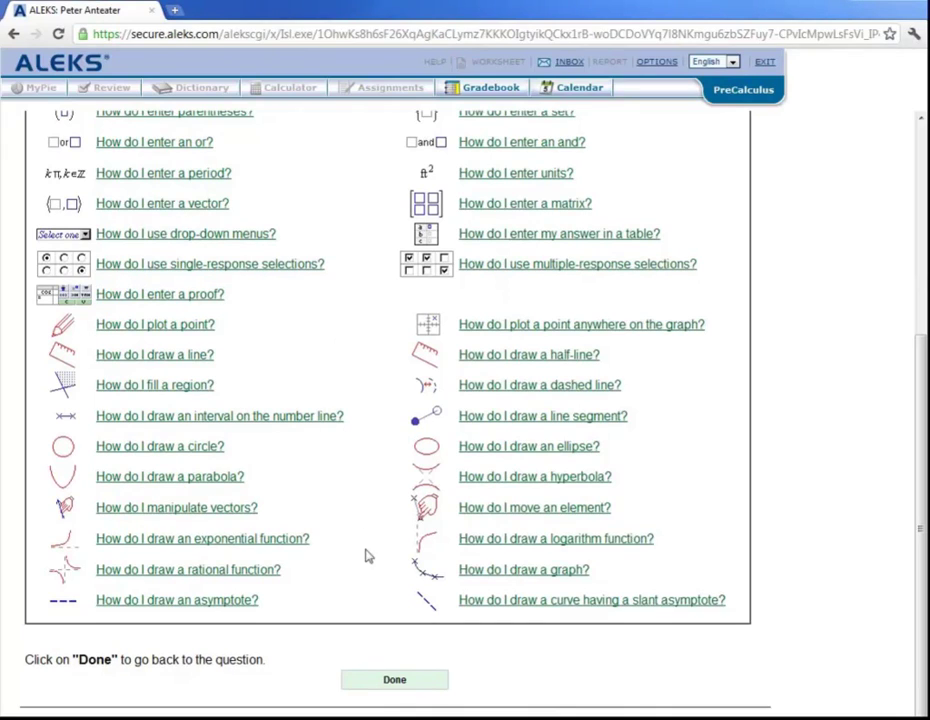
pyautogui.click(396, 681)
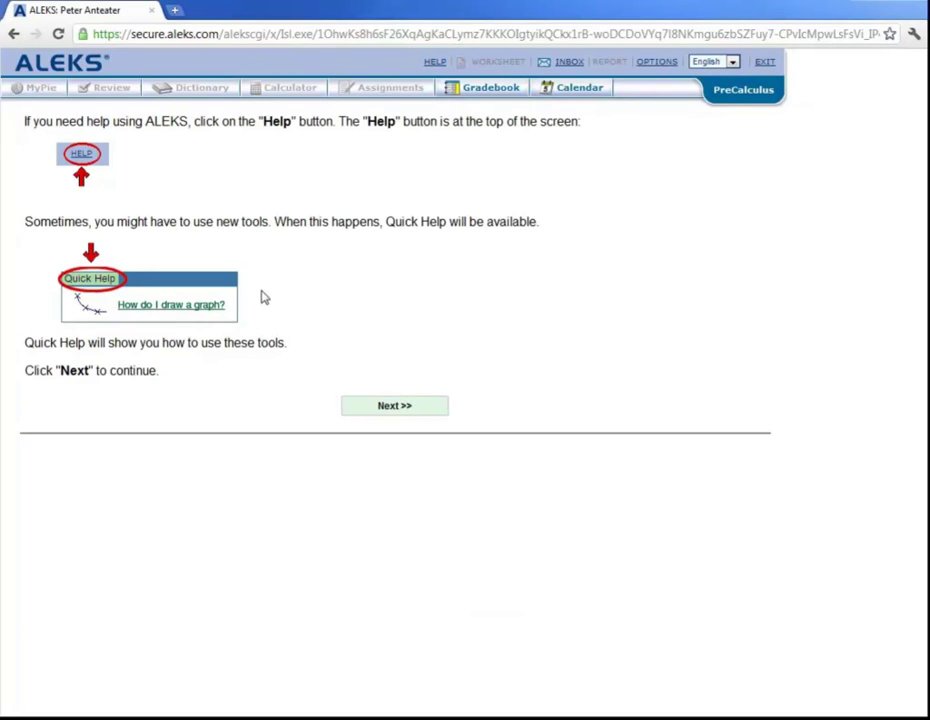
pyautogui.click(399, 408)
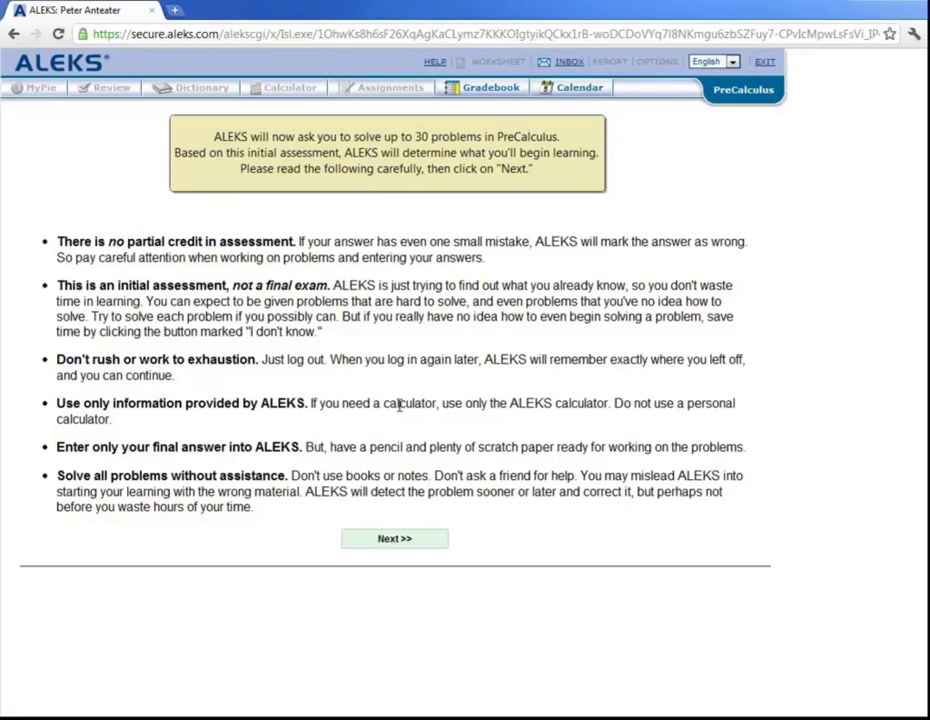
# Step: Begin the initial assessment at Question #1, graphing the line 4x − 3y = −12
pyautogui.click(395, 540)
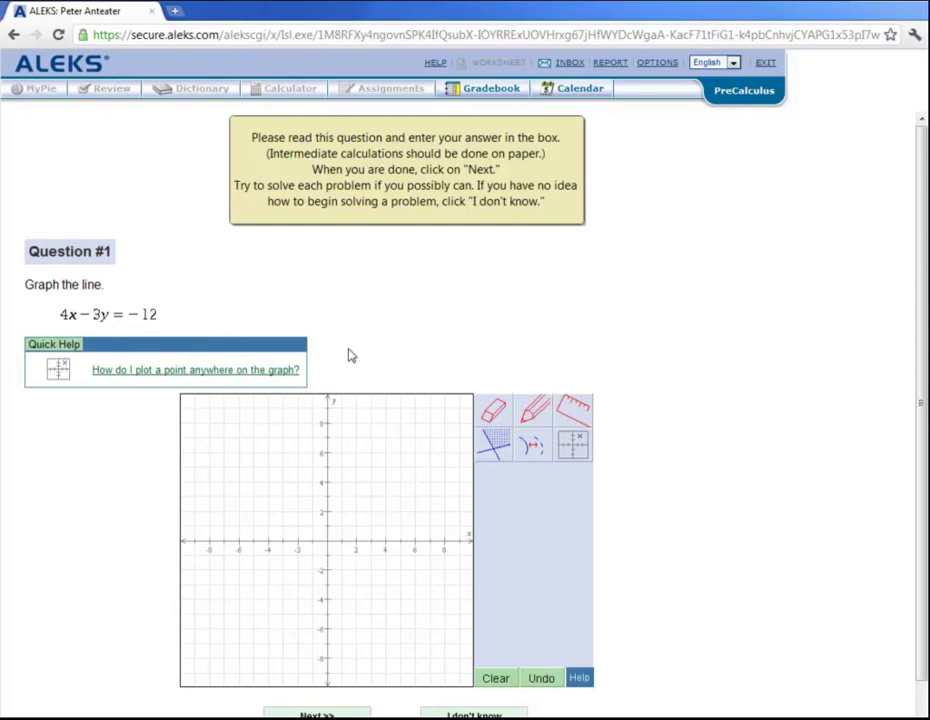
# Step: Use the Pencil tool to plot the y-intercept (0, 4) on the Question #1 grid
pyautogui.click(532, 414)
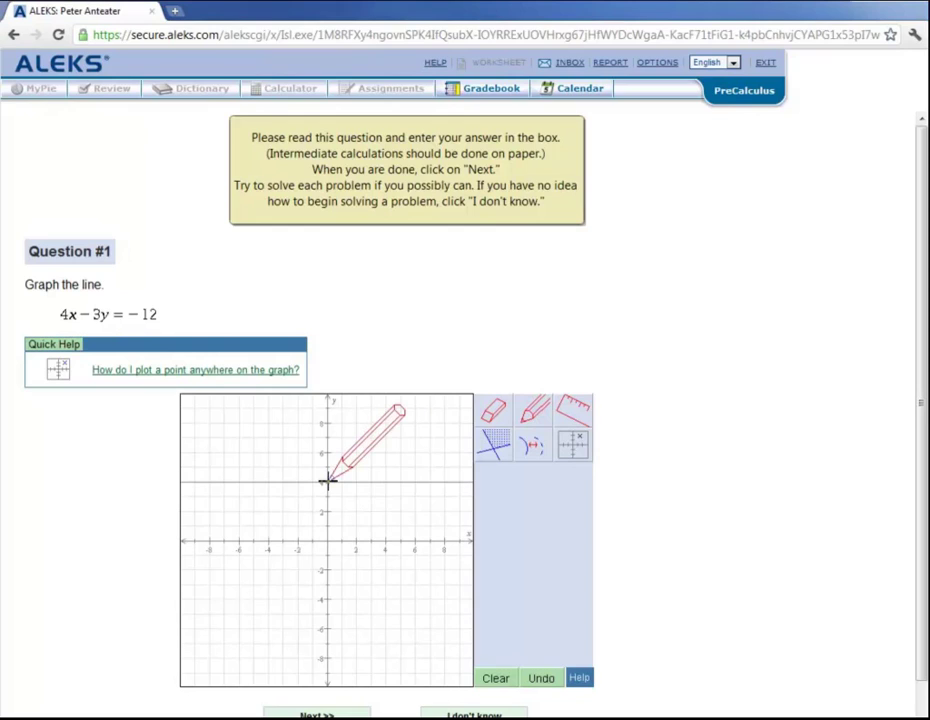
pyautogui.click(327, 482)
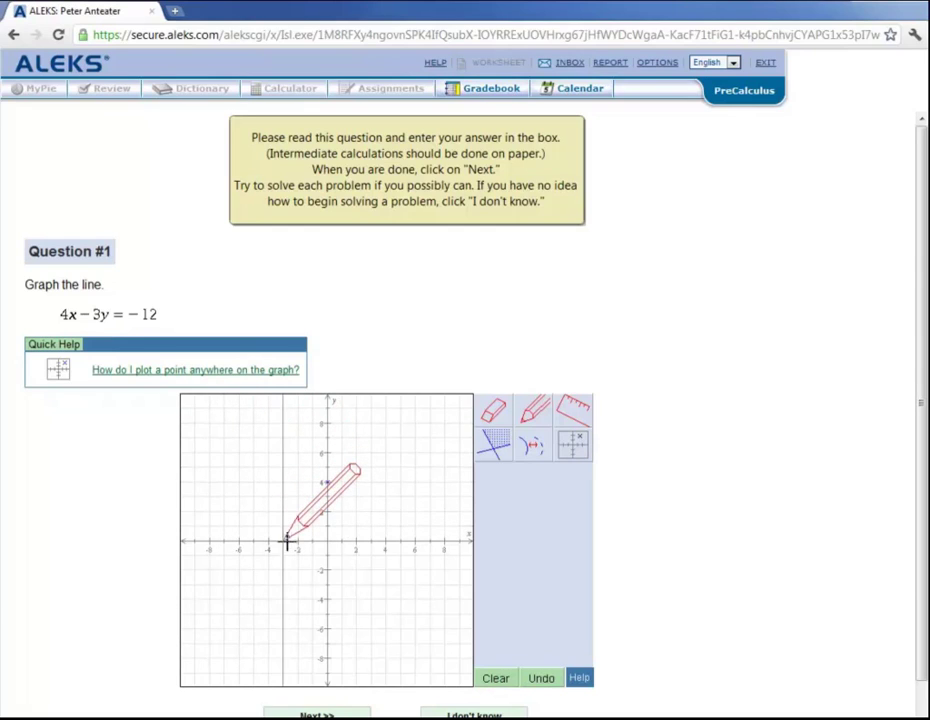
# Step: Plot the point (−3, 0) by entering its exact coordinates
pyautogui.click(569, 448)
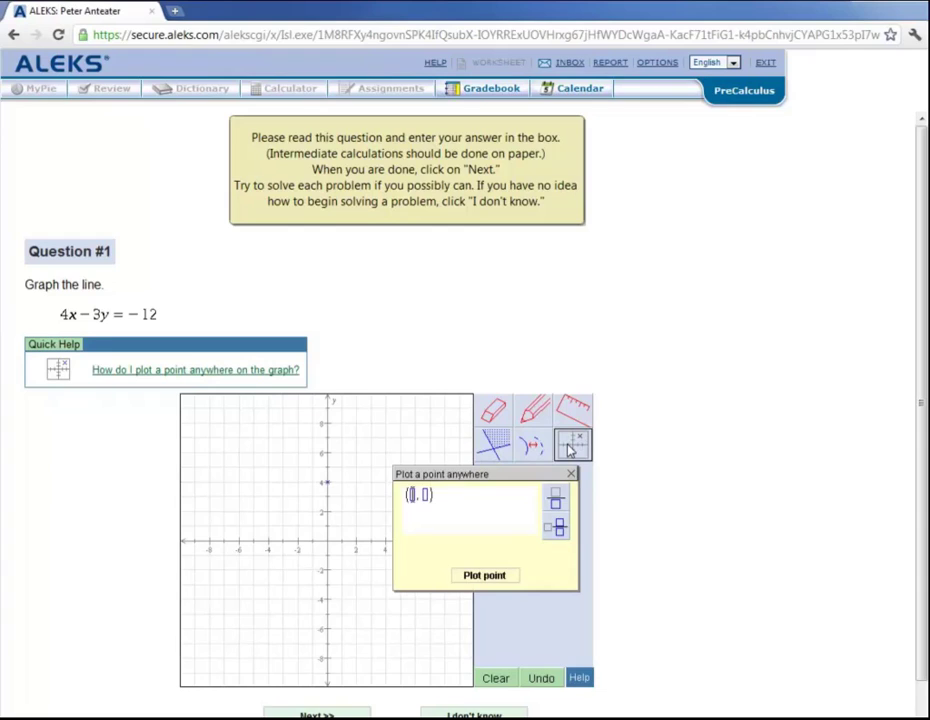
pyautogui.write('-3')
pyautogui.write('0')
pyautogui.click(497, 577)
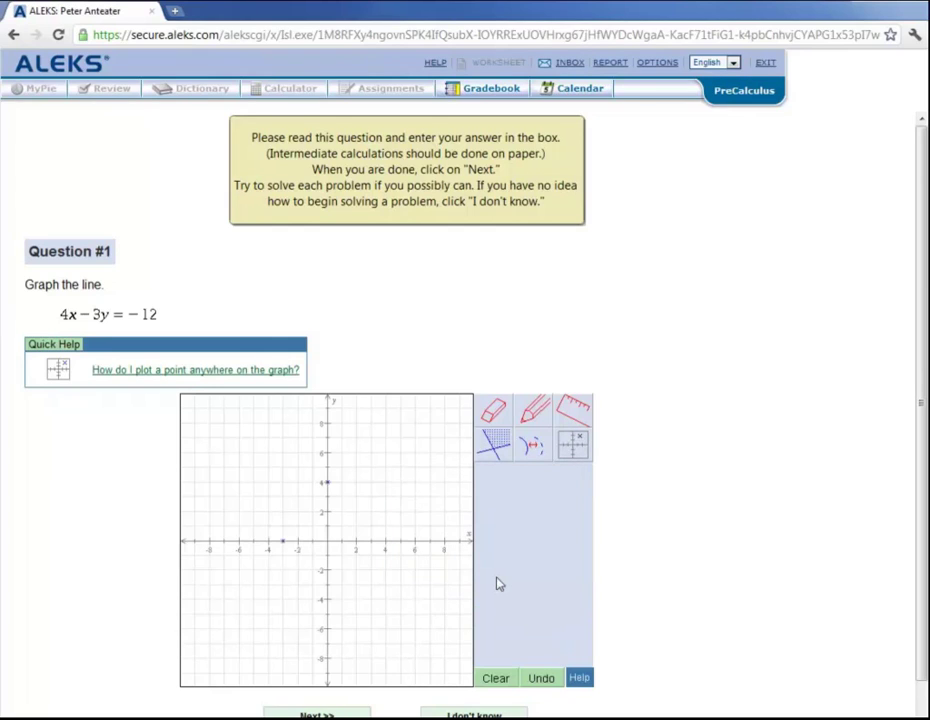
# Step: Draw the line through (−3, 0) and (0, 4) along the ruler and submit Question #1
pyautogui.click(573, 410)
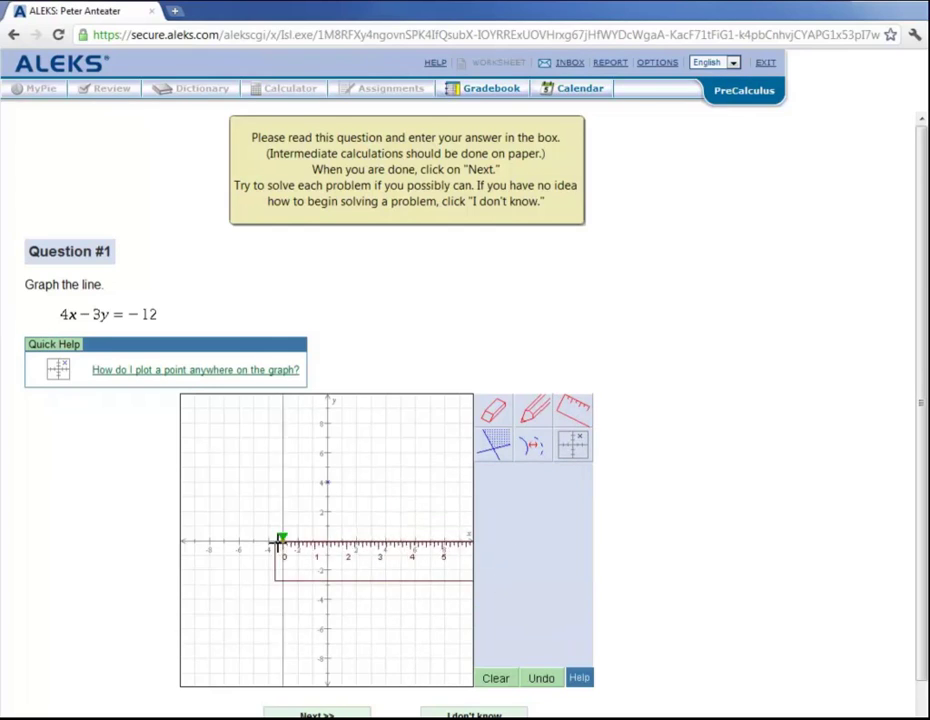
pyautogui.click(324, 480)
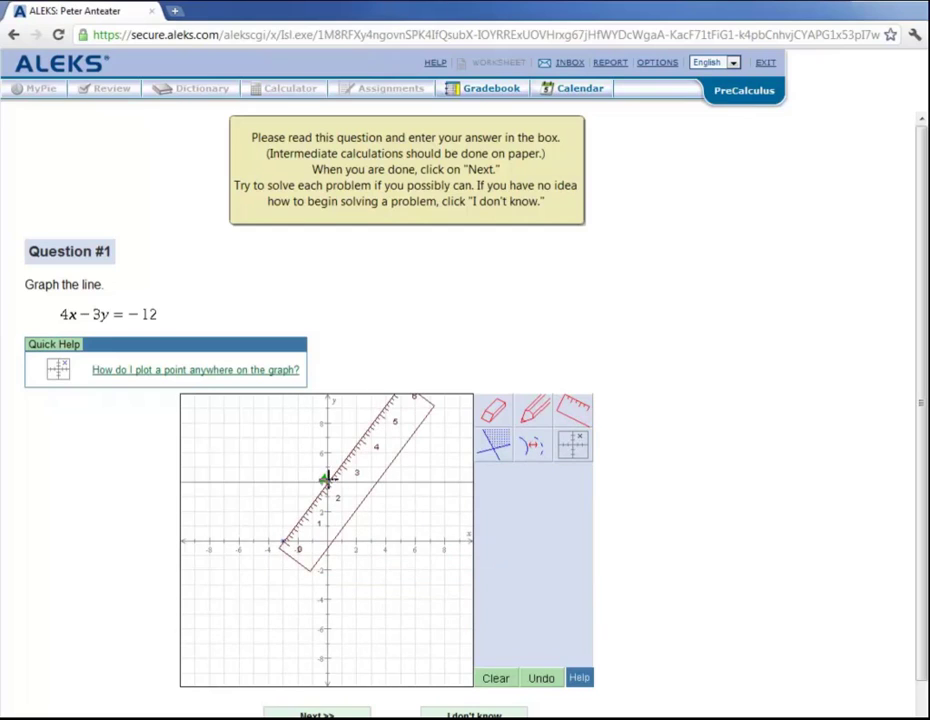
pyautogui.click(543, 416)
pyautogui.moveTo(394, 399)
pyautogui.mouseDown()
pyautogui.moveTo(264, 546)
pyautogui.moveTo(183, 676)
pyautogui.mouseUp()
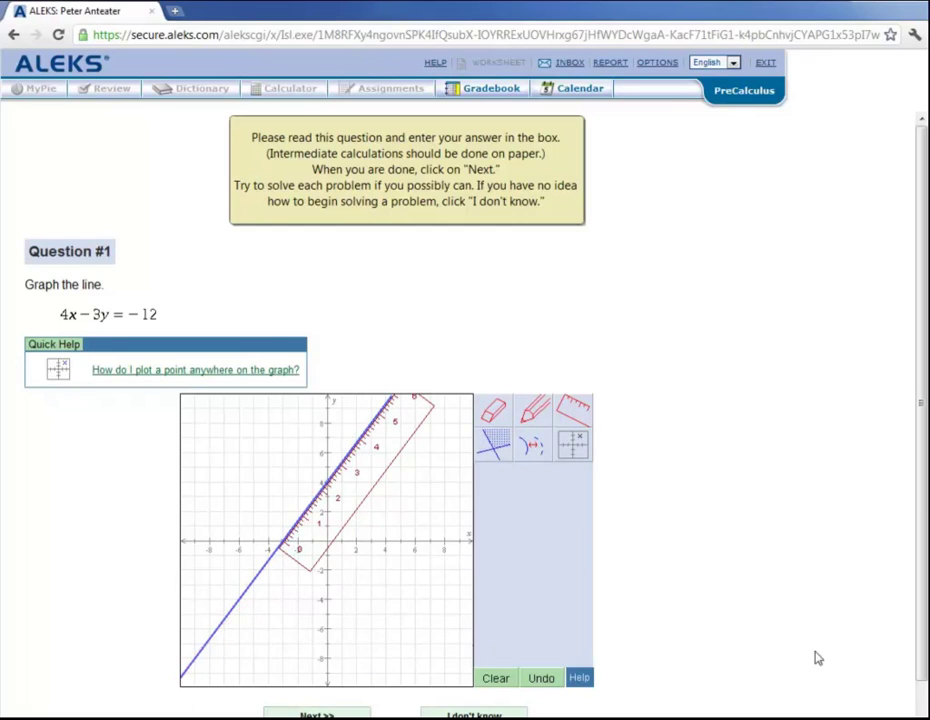
pyautogui.scroll(-1, 313, 645)
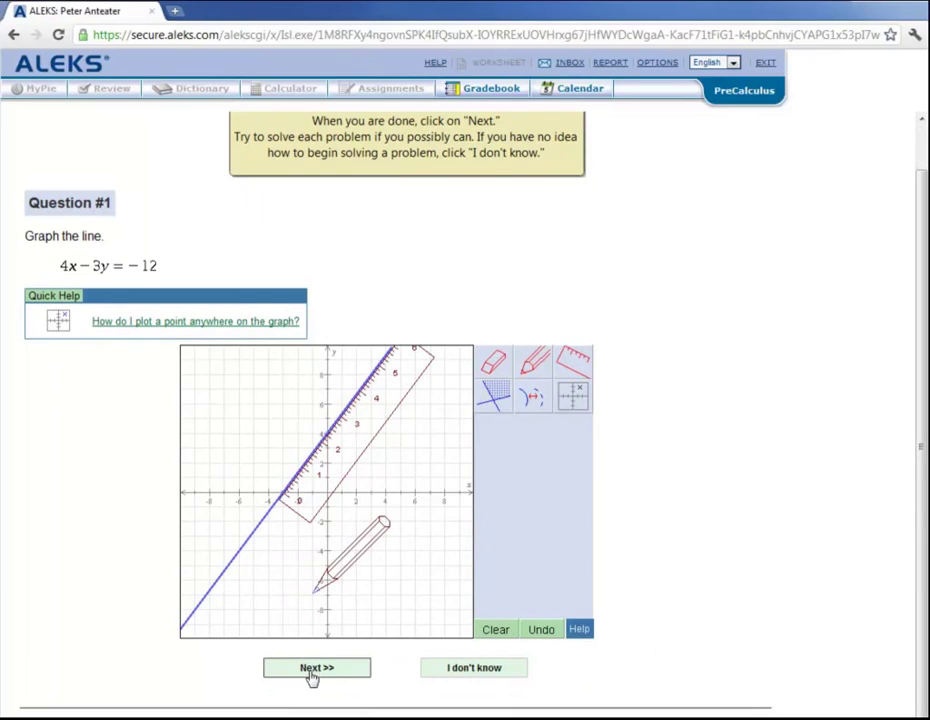
pyautogui.click(312, 677)
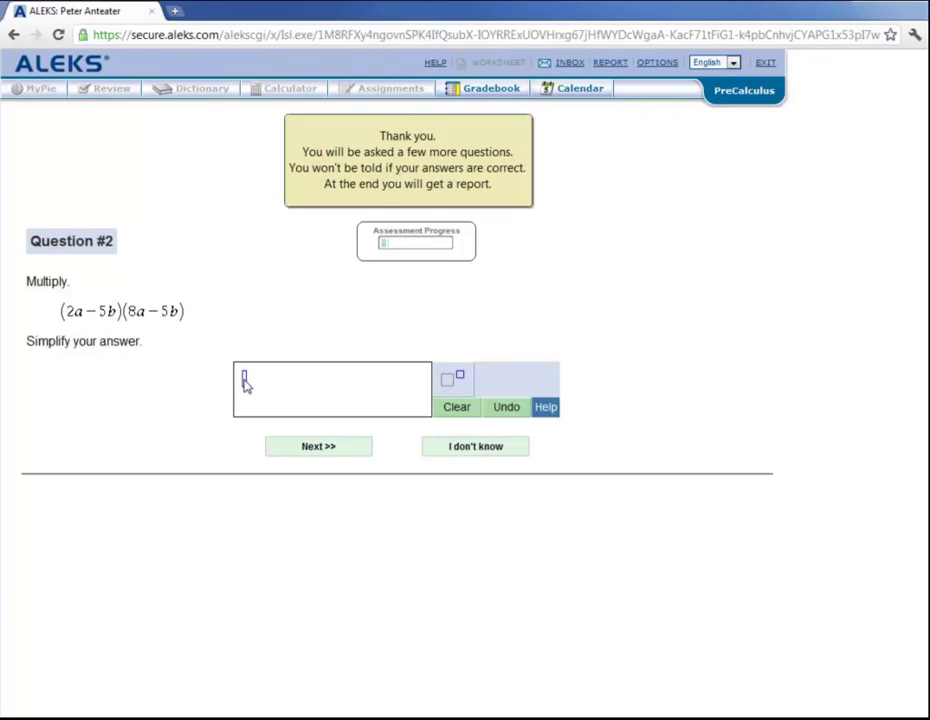
# Step: Enter 16a² − 50ab + 25b in the Question #2 answer box, with an exponent slot after 25b
pyautogui.write('16a')
pyautogui.click(450, 380)
pyautogui.write('2')
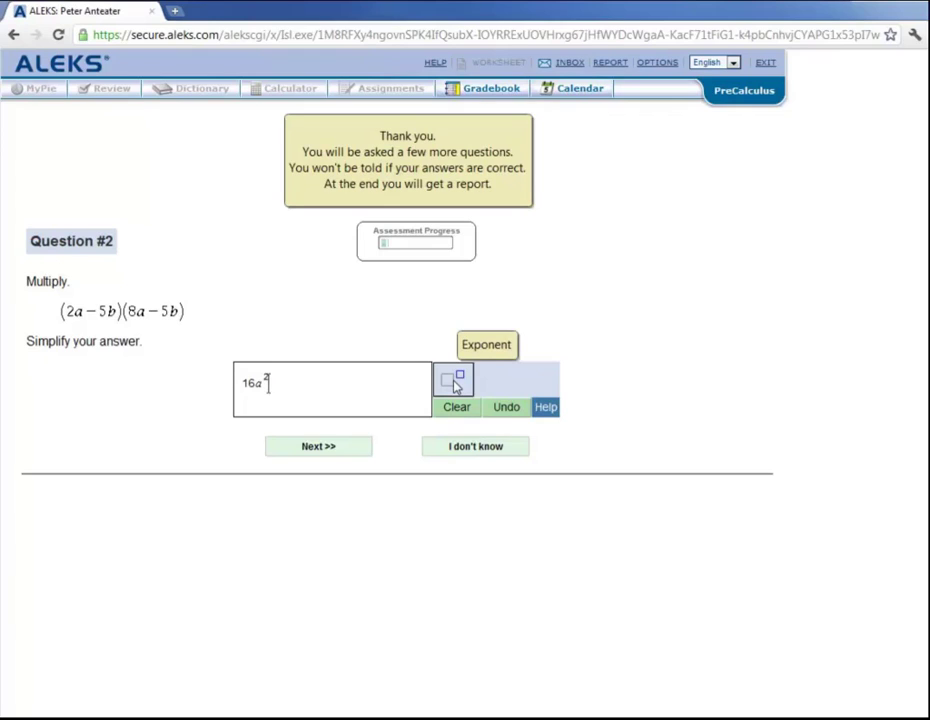
pyautogui.press('Right')
pyautogui.write('- 50ab + 25b')
pyautogui.click(446, 386)
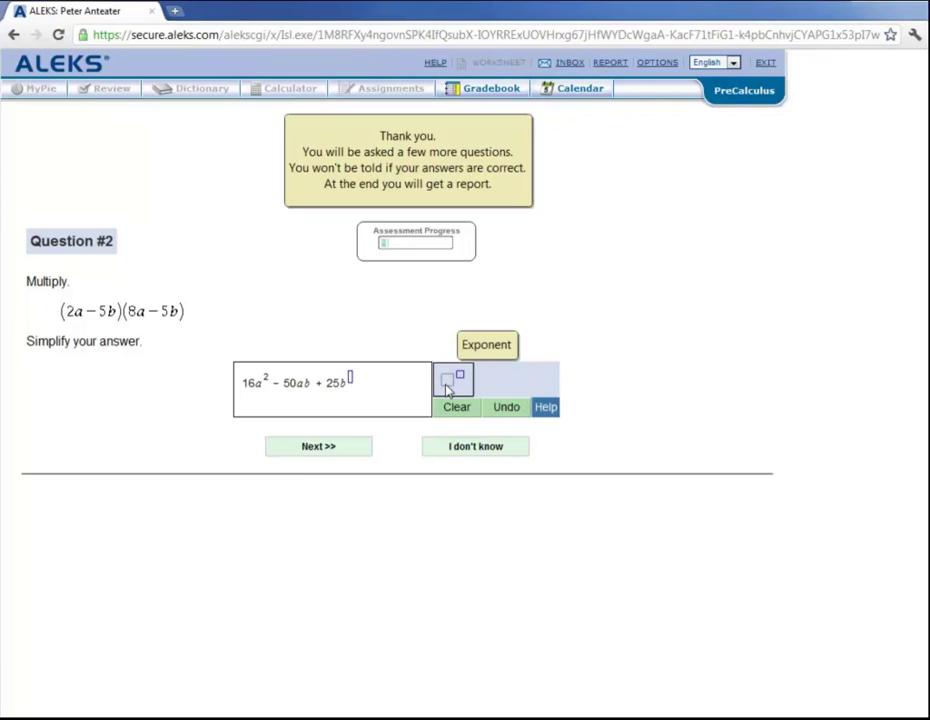
# Step: Complete 25b², submit Question #2, then skip Question #3 with I don't know
pyautogui.write('2')
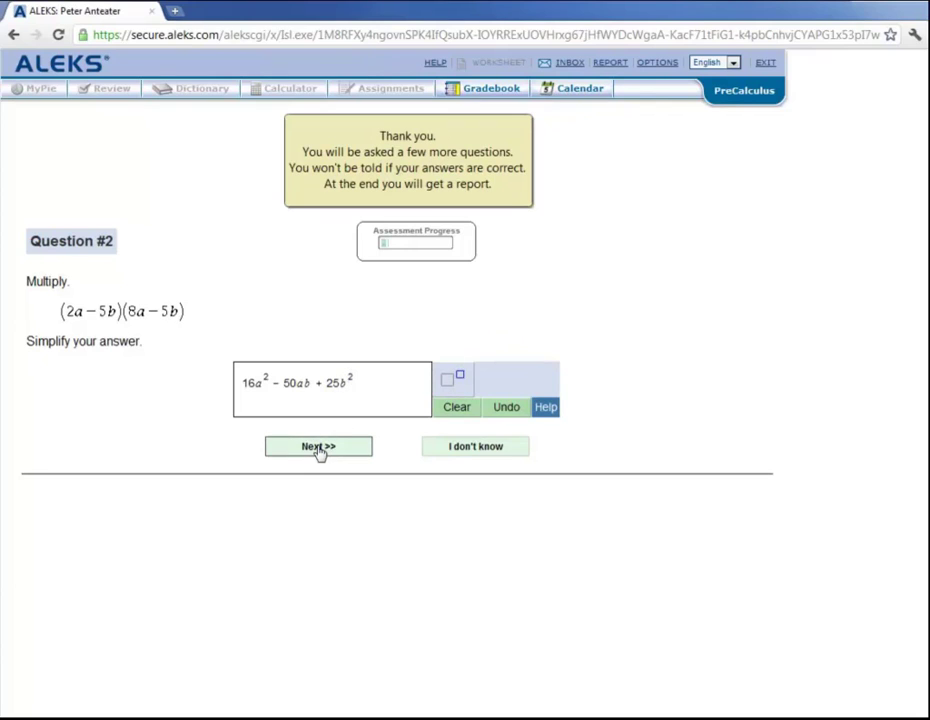
pyautogui.click(319, 449)
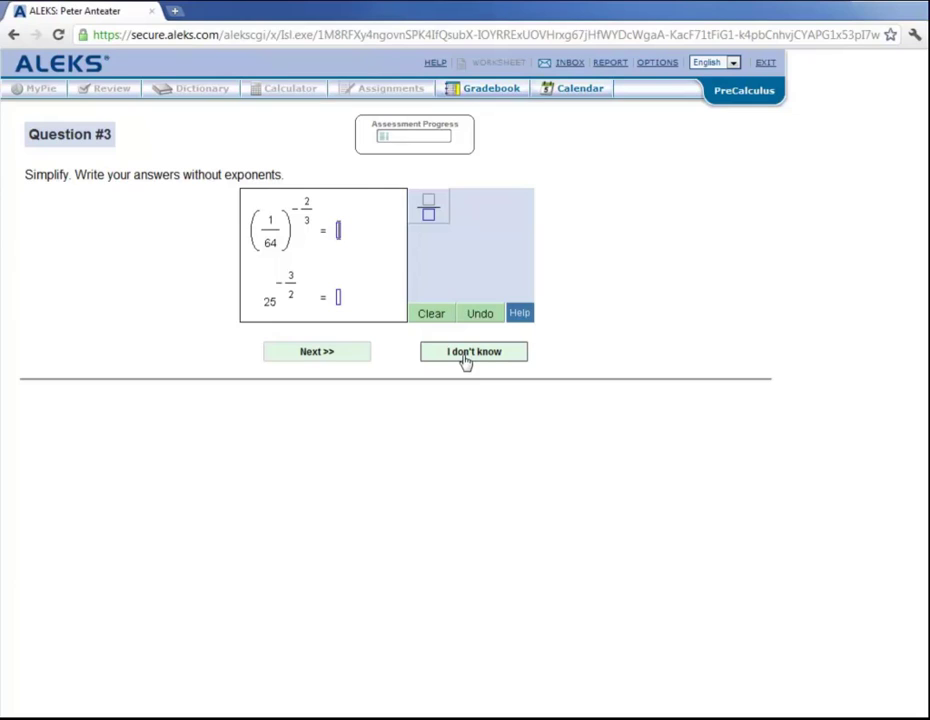
pyautogui.click(465, 360)
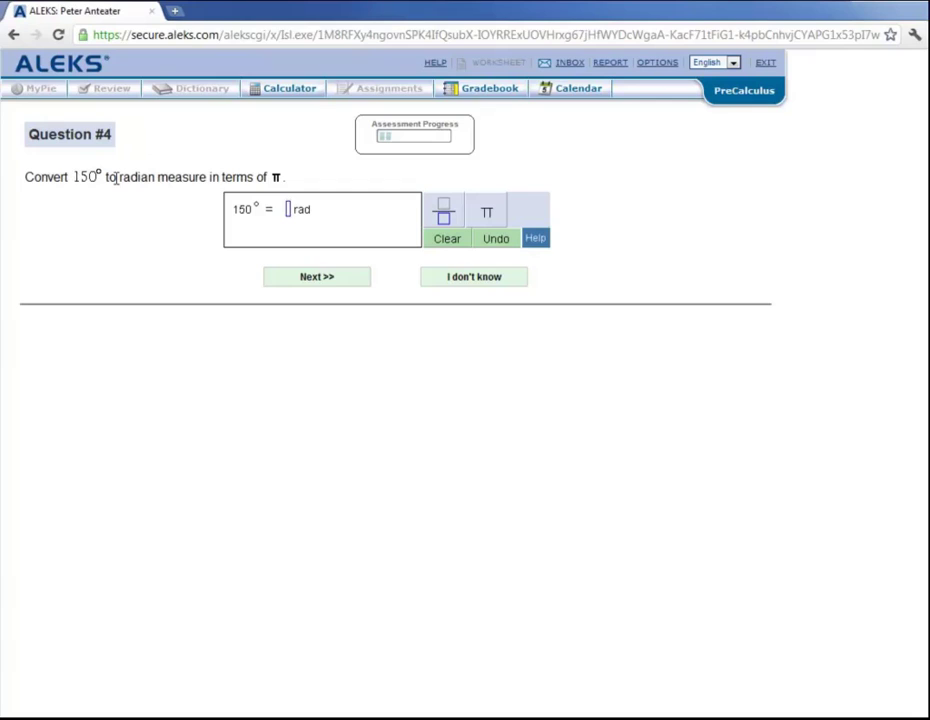
# Step: Answer Question #4 with 5π/6 as the radian measure of 150°
pyautogui.write('5')
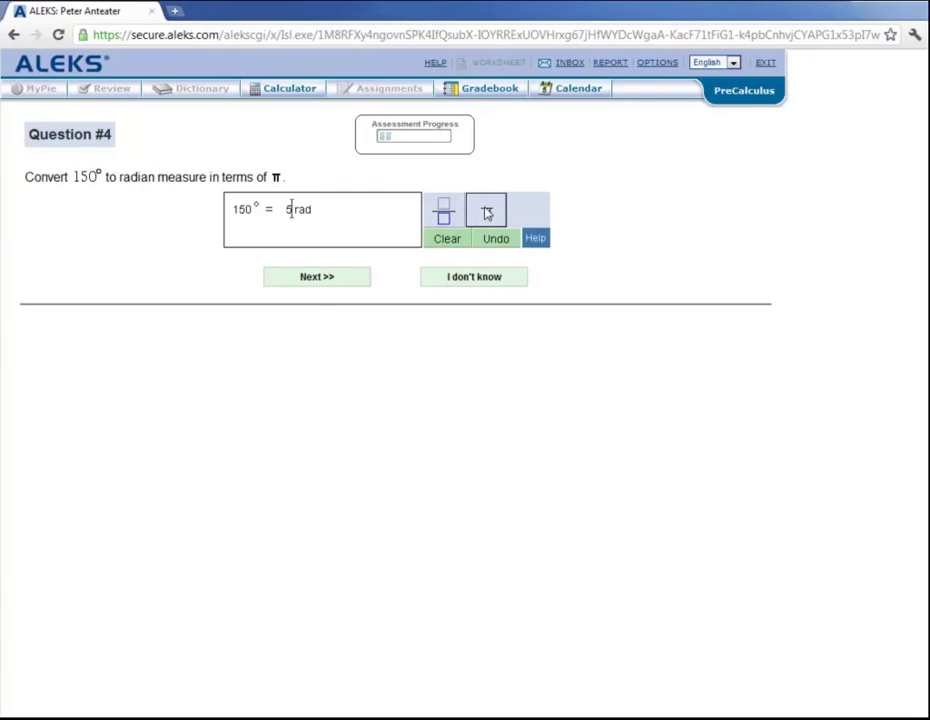
pyautogui.click(487, 213)
pyautogui.write('/6')
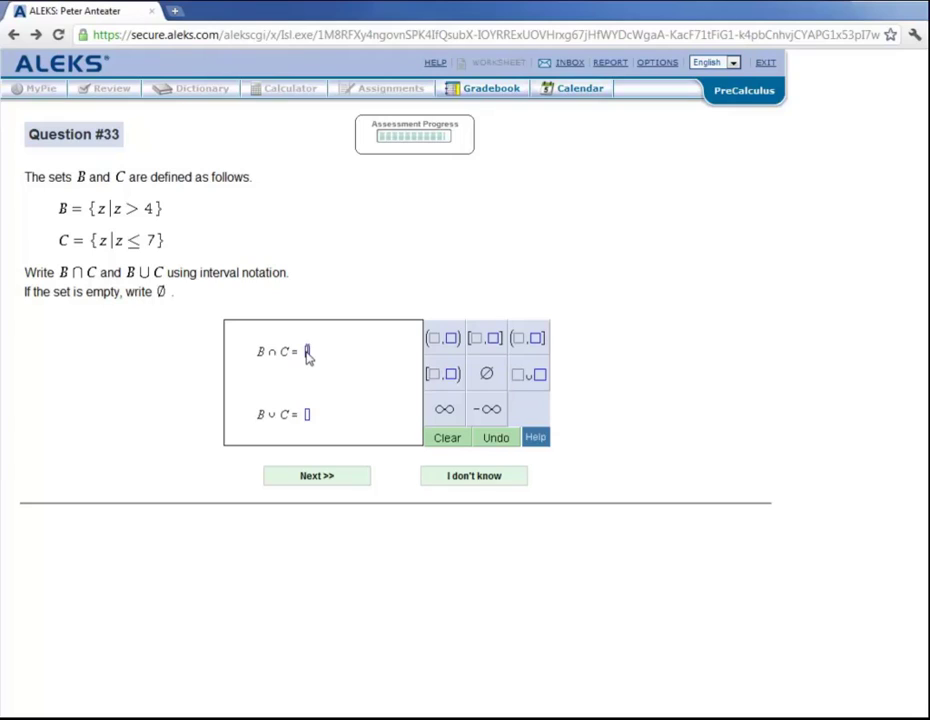
# Step: Enter the half-open interval (4, 7] as the B∩C answer
pyautogui.click(527, 342)
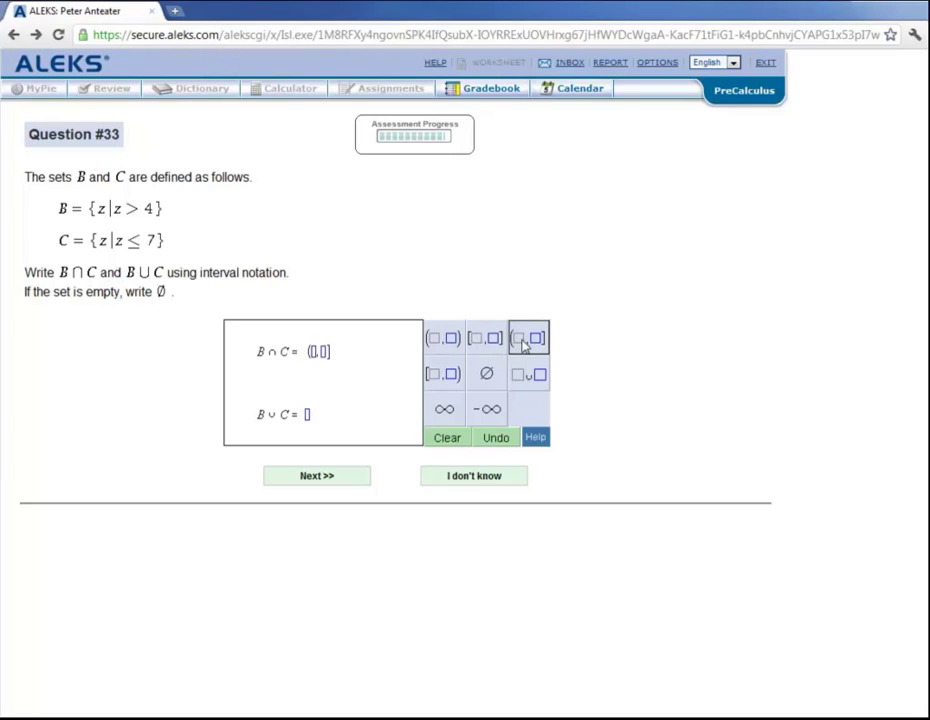
pyautogui.write('4')
pyautogui.click(326, 352)
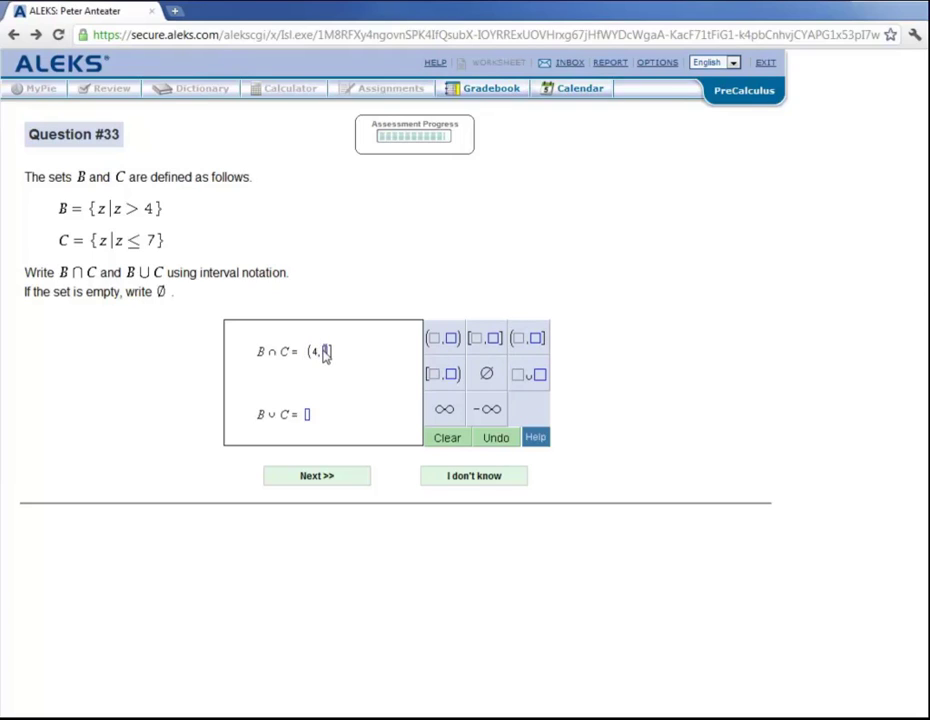
pyautogui.write('7')
# Step: Enter (−∞, ∞) as the B∪C answer and submit to finish the assessment
pyautogui.click(307, 415)
pyautogui.click(447, 345)
pyautogui.click(488, 412)
pyautogui.click(444, 411)
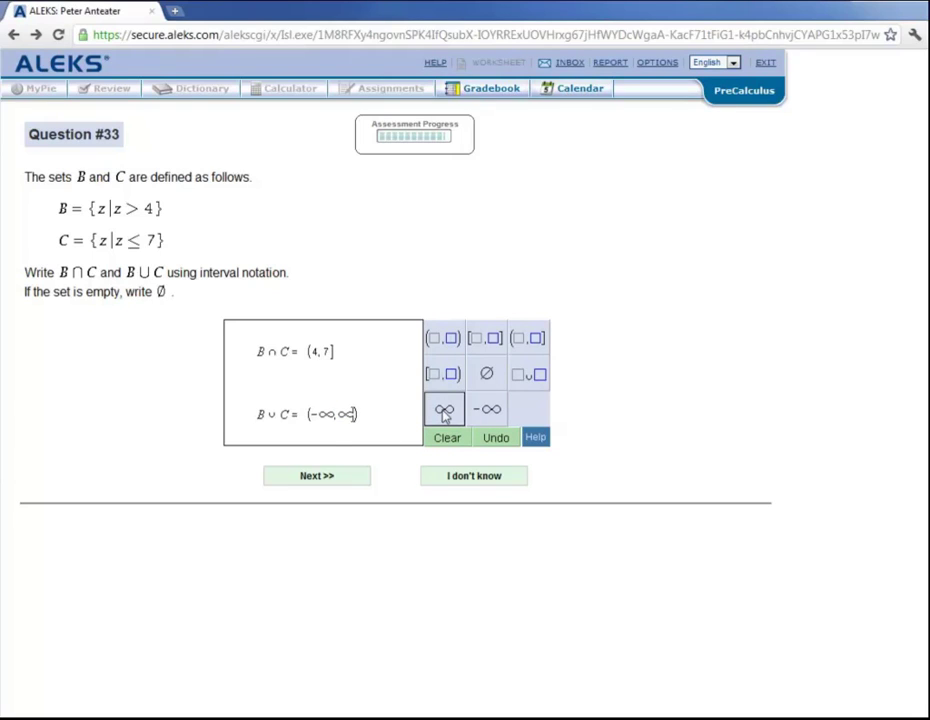
pyautogui.click(318, 476)
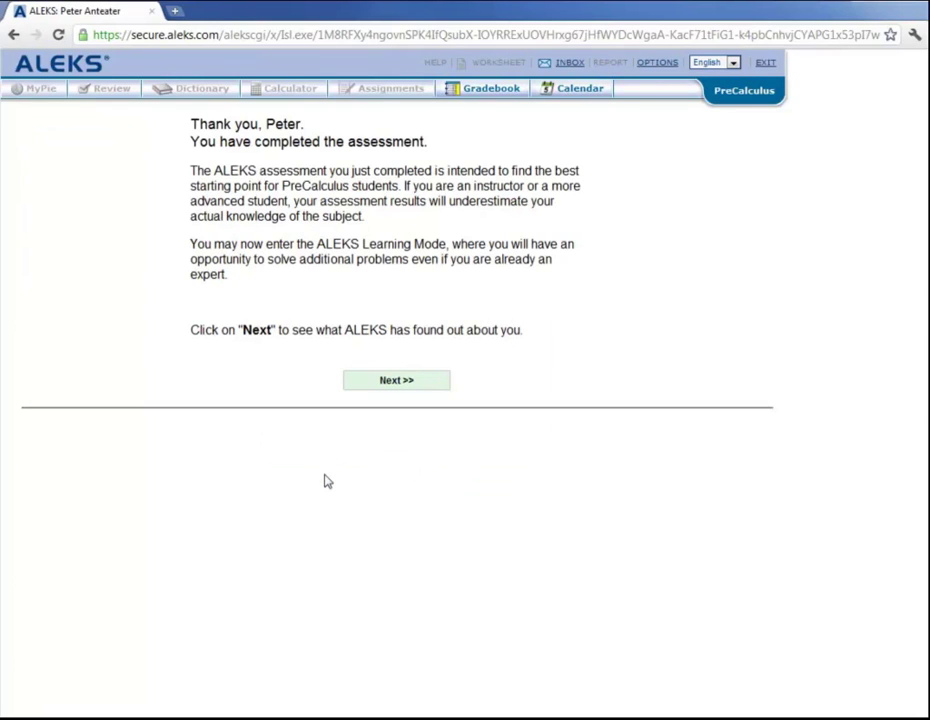
# Step: Continue past the assessment findings to the ALEKS Pie showing 166 of 266 topics mastered
pyautogui.click(396, 381)
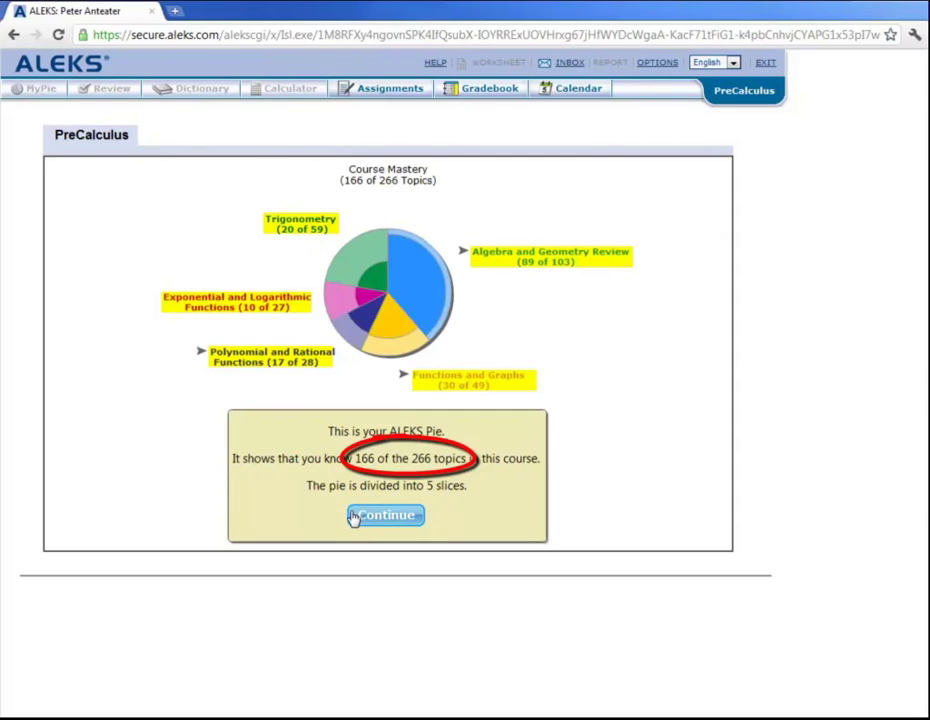
# Step: Step through the pie tour's slice-shading explanation, then show the Algebra and Geometry Review ready-to-learn topics
pyautogui.click(385, 516)
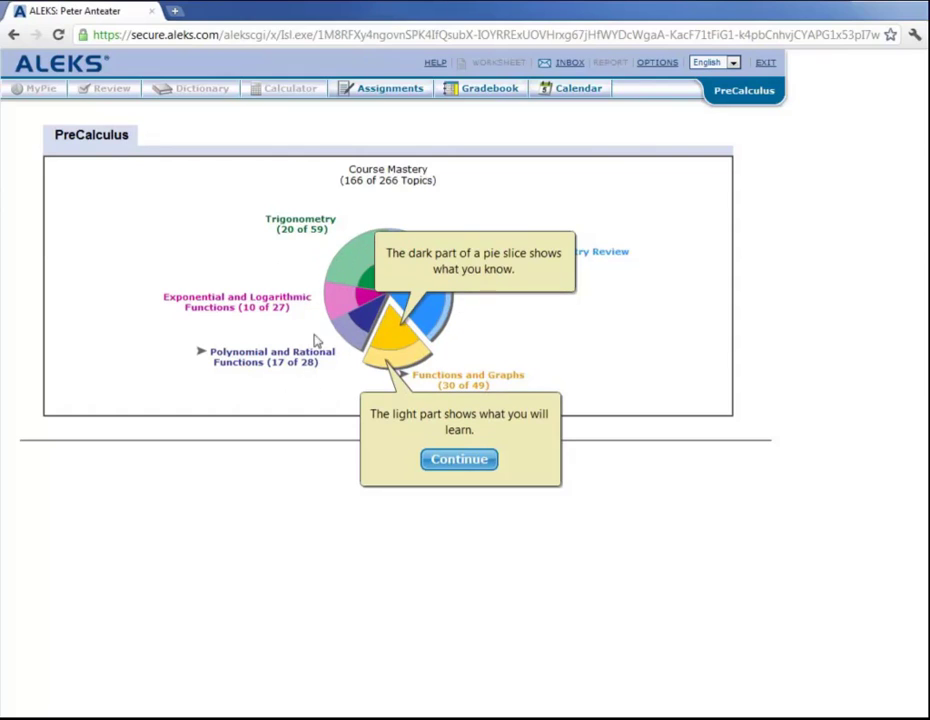
pyautogui.click(455, 462)
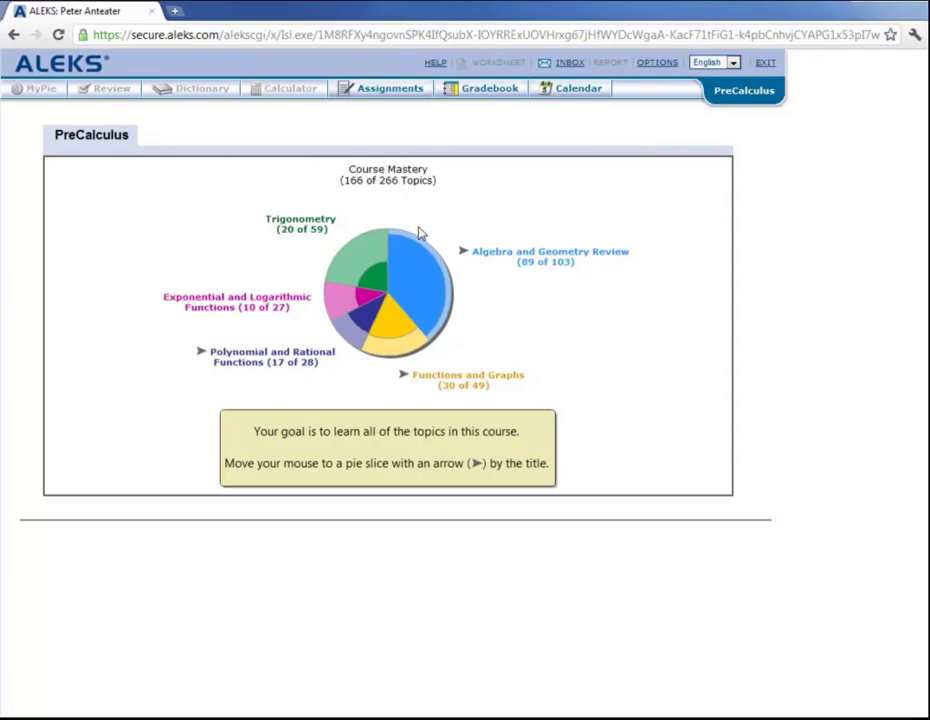
pyautogui.moveTo(427, 266)
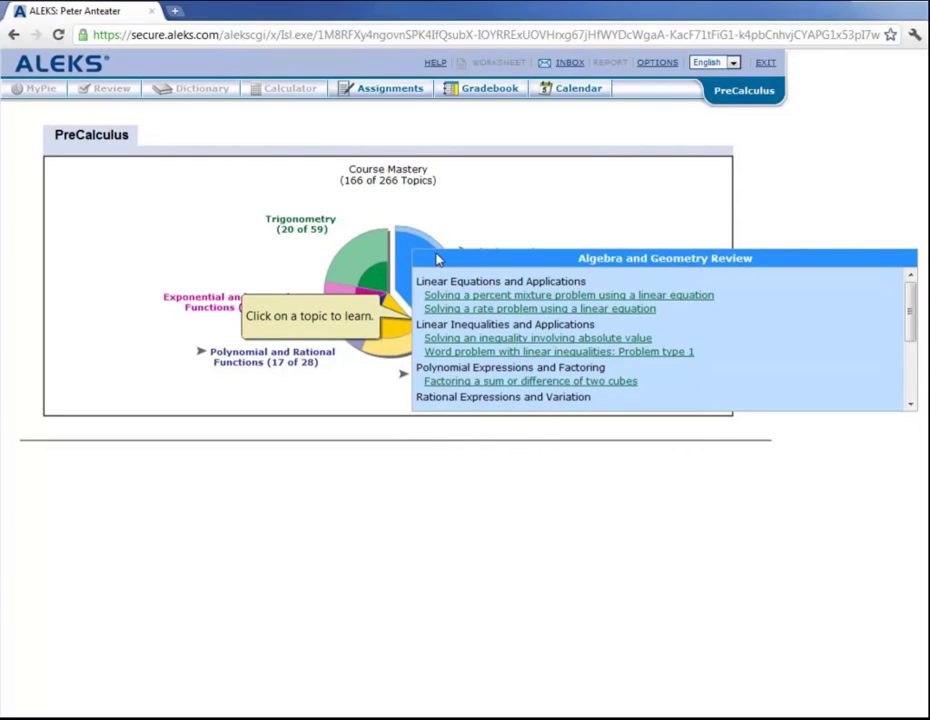
# Step: Open 'Factoring a sum or difference of two cubes' and view the worked explanation for 8w³ + 125
pyautogui.click(486, 382)
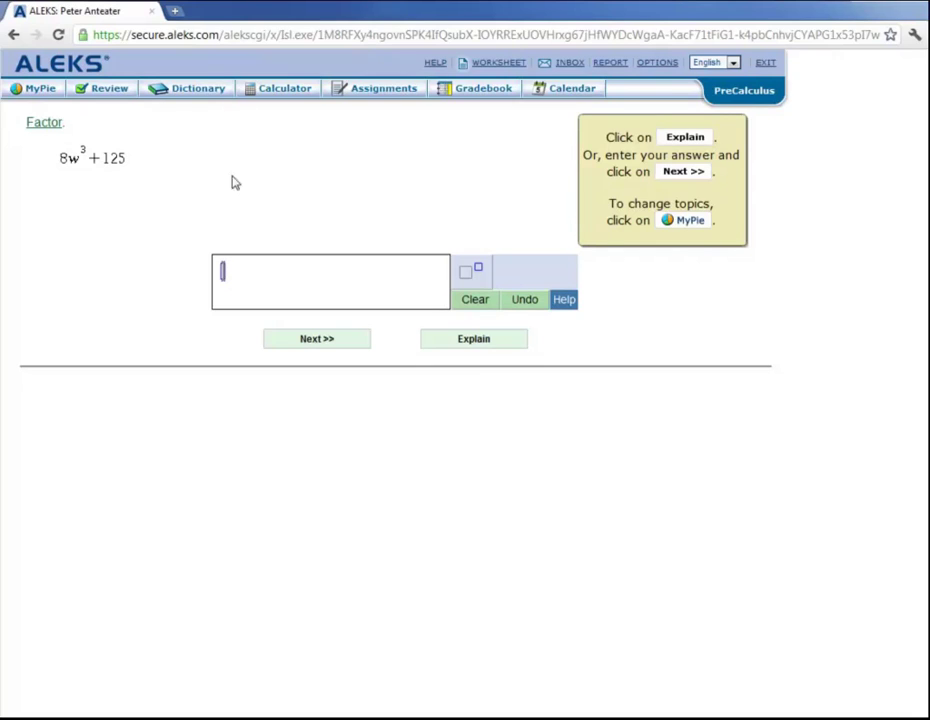
pyautogui.click(462, 339)
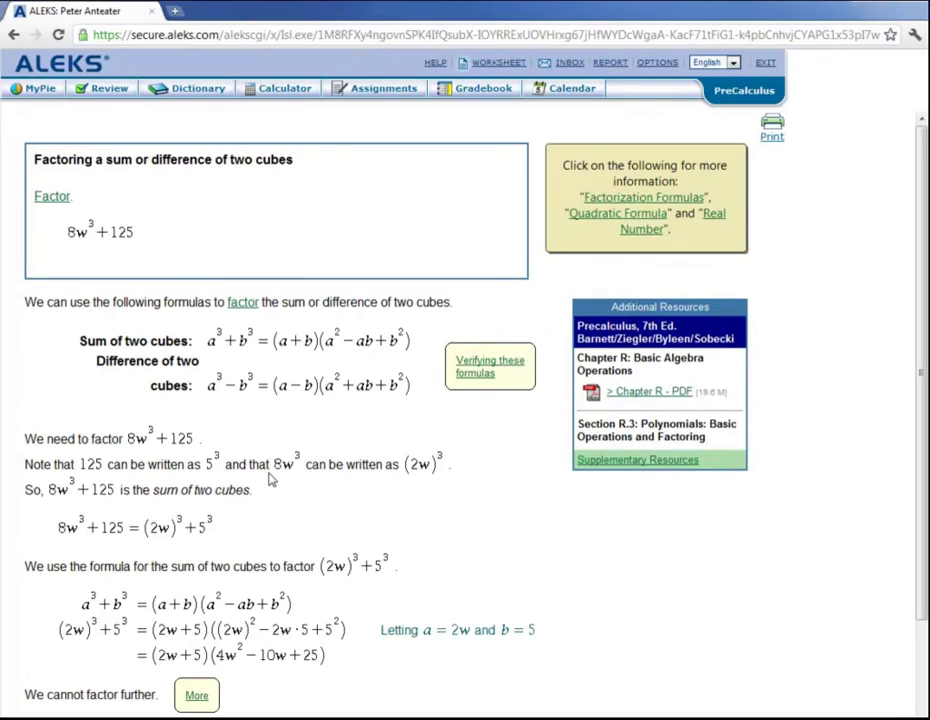
pyautogui.scroll(-3, 270, 480)
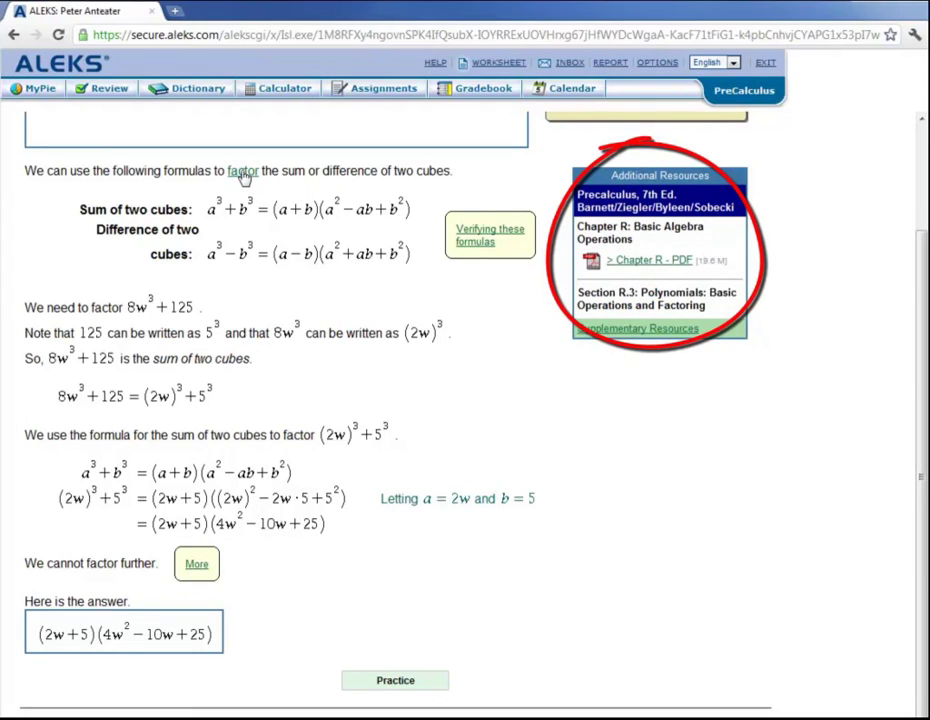
# Step: Read the dictionary definition of 'factor', close it, and request a new practice problem
pyautogui.click(243, 172)
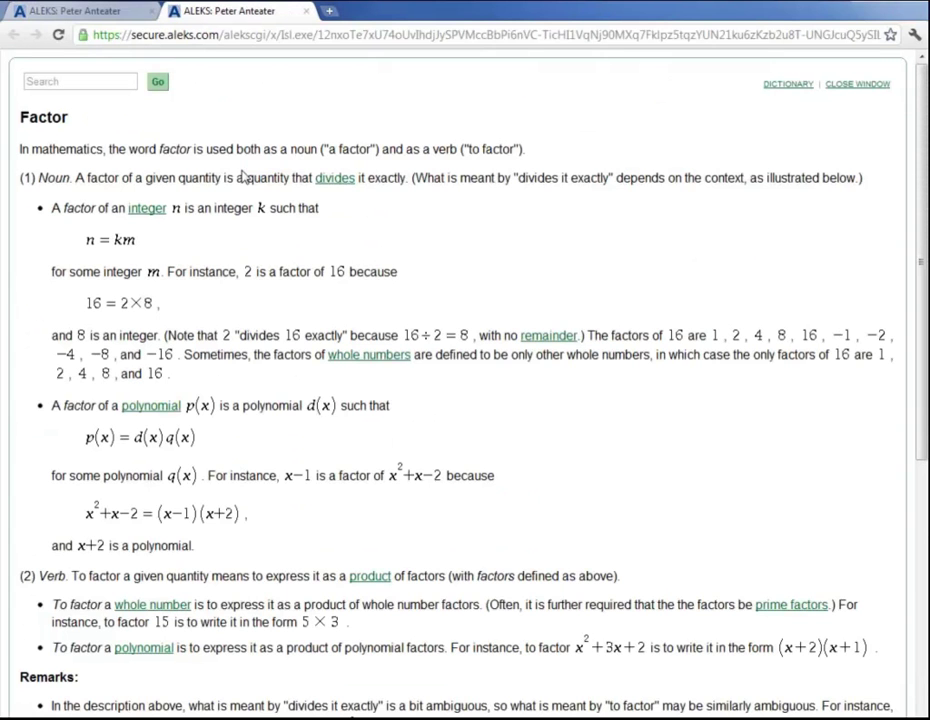
pyautogui.scroll(-4, 237, 172)
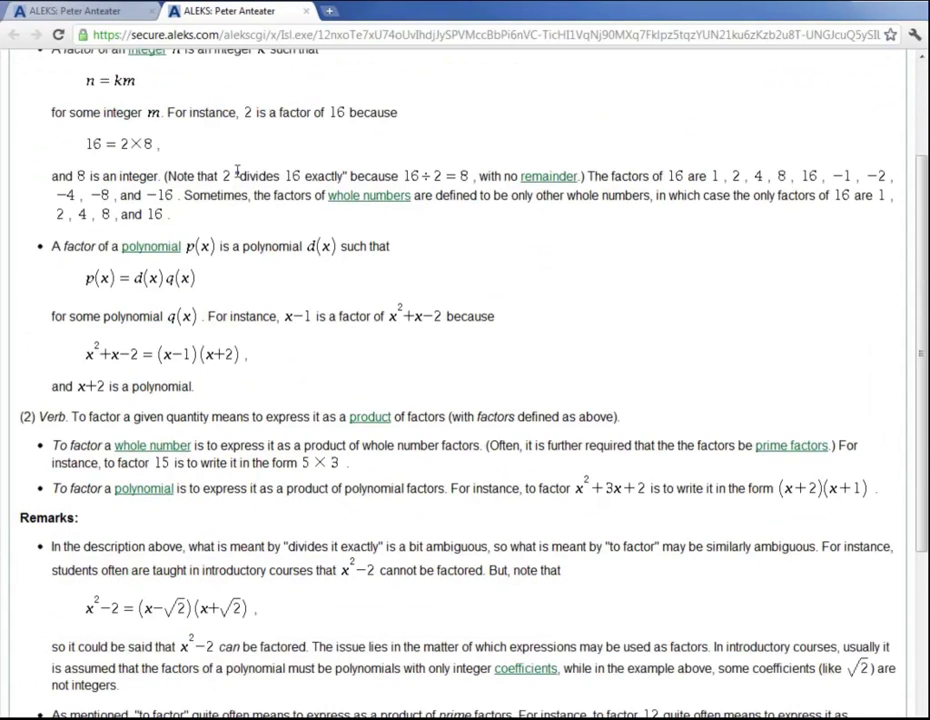
pyautogui.scroll(-2, 238, 177)
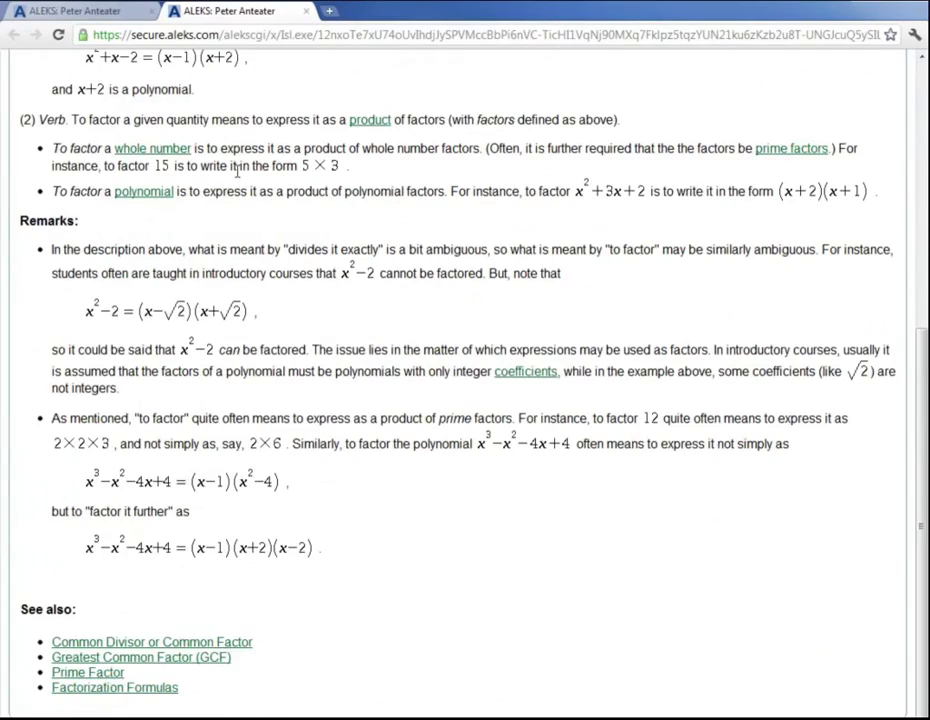
pyautogui.scroll(6, 237, 170)
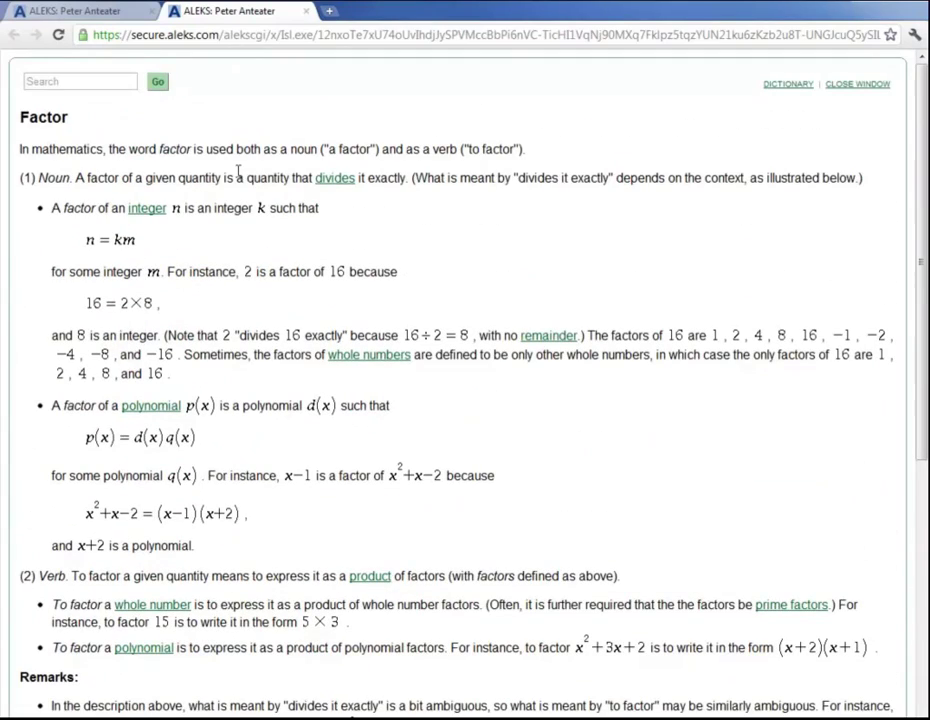
pyautogui.click(855, 85)
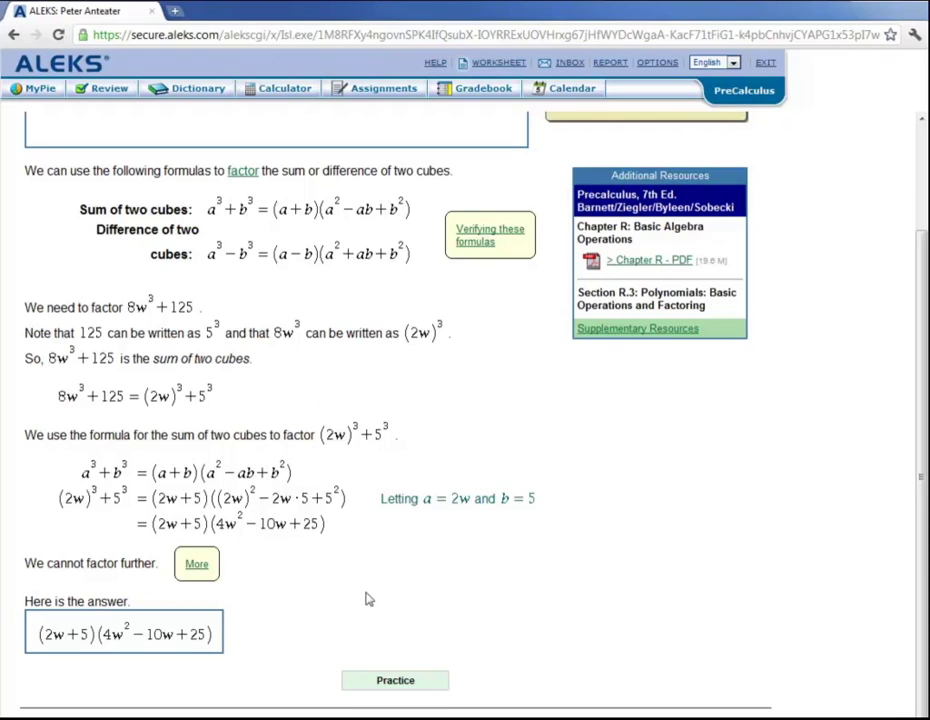
pyautogui.click(396, 682)
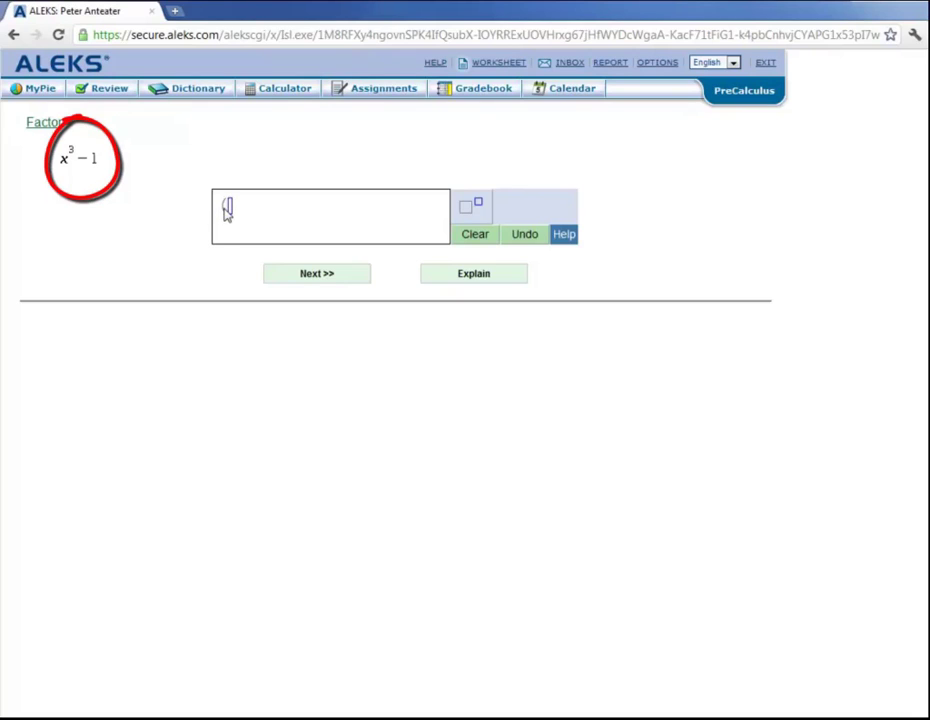
# Step: Enter (x − 1)(x² + x + 1) in the answer box, using the exponent button for x²
pyautogui.write('(x - 1)(')
pyautogui.write('x')
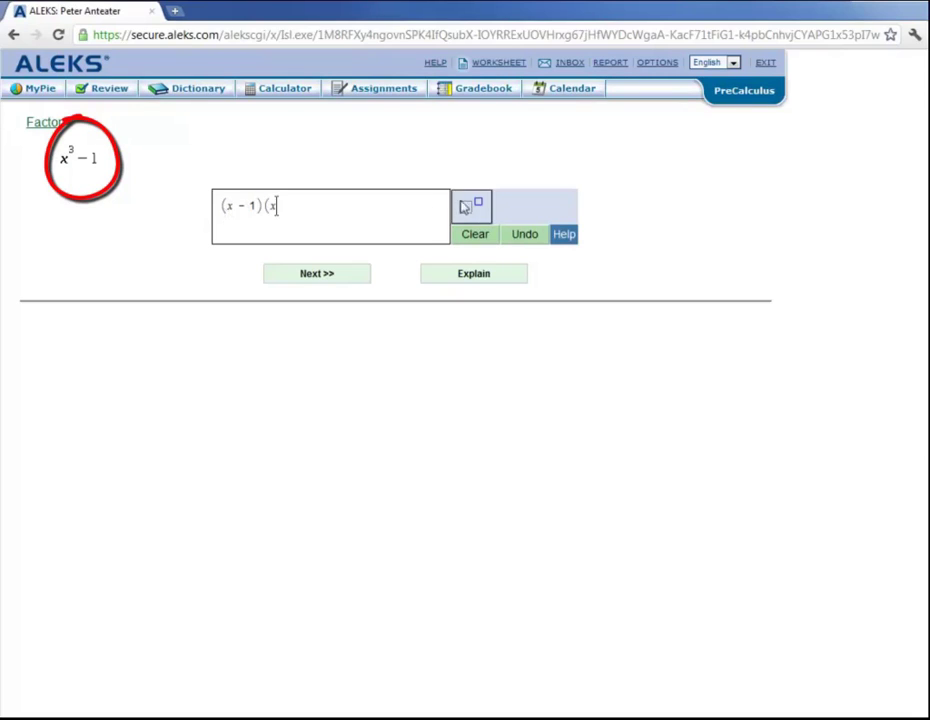
pyautogui.click(464, 206)
pyautogui.write('2')
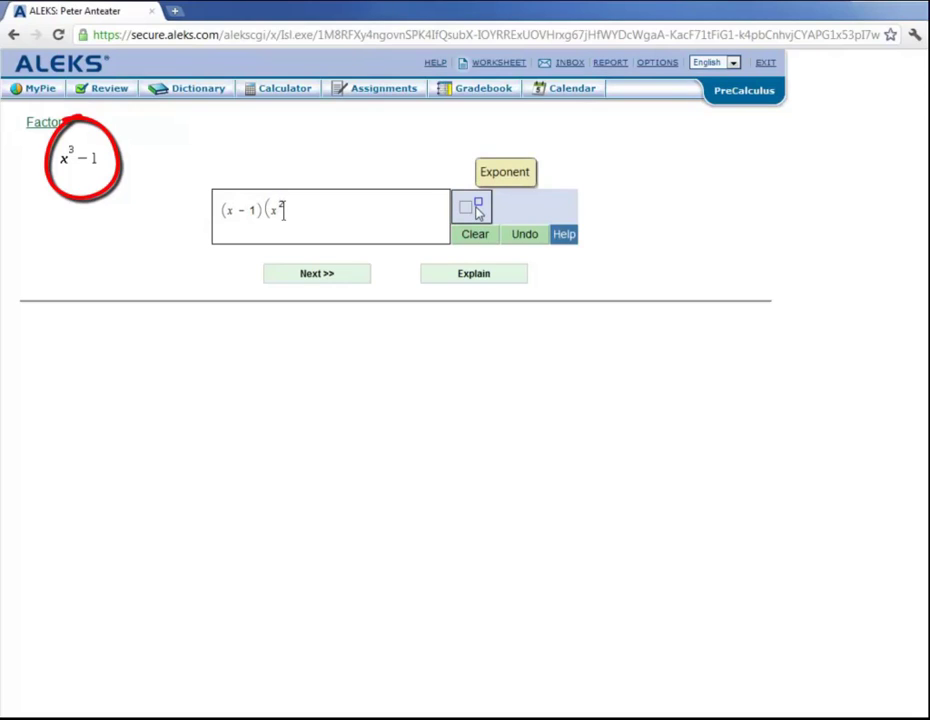
pyautogui.press('Right')
pyautogui.write('+ x + 1)')
# Step: Submit the x³ − 1 answer with Next and see it marked correct
pyautogui.click(321, 280)
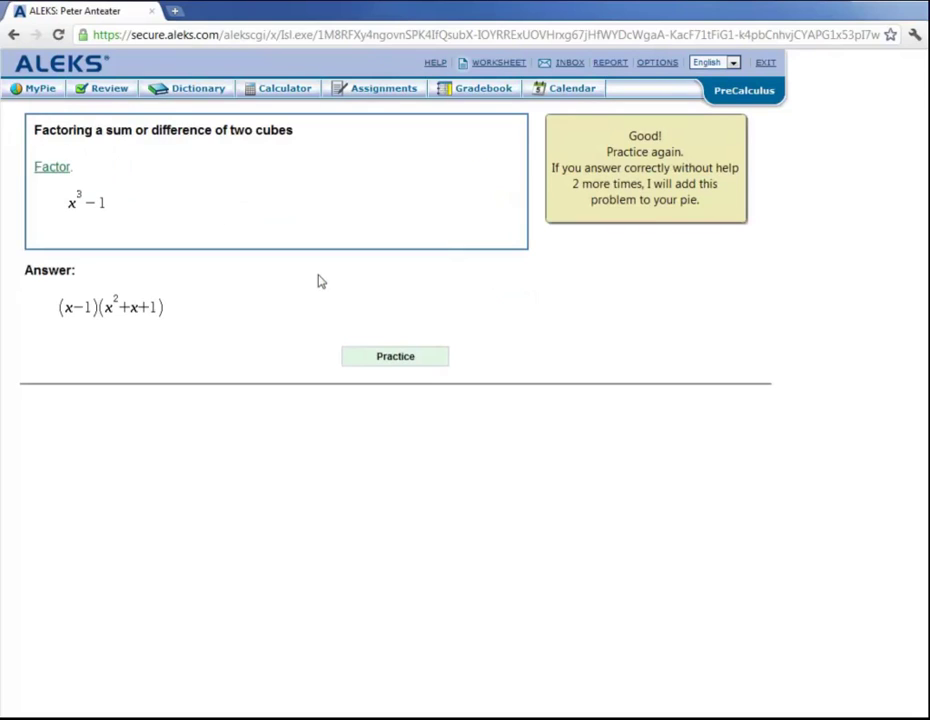
pyautogui.moveTo(640, 97)
pyautogui.mouseDown()
pyautogui.moveTo(580, 115)
pyautogui.moveTo(712, 238)
pyautogui.moveTo(637, 100)
pyautogui.mouseUp()
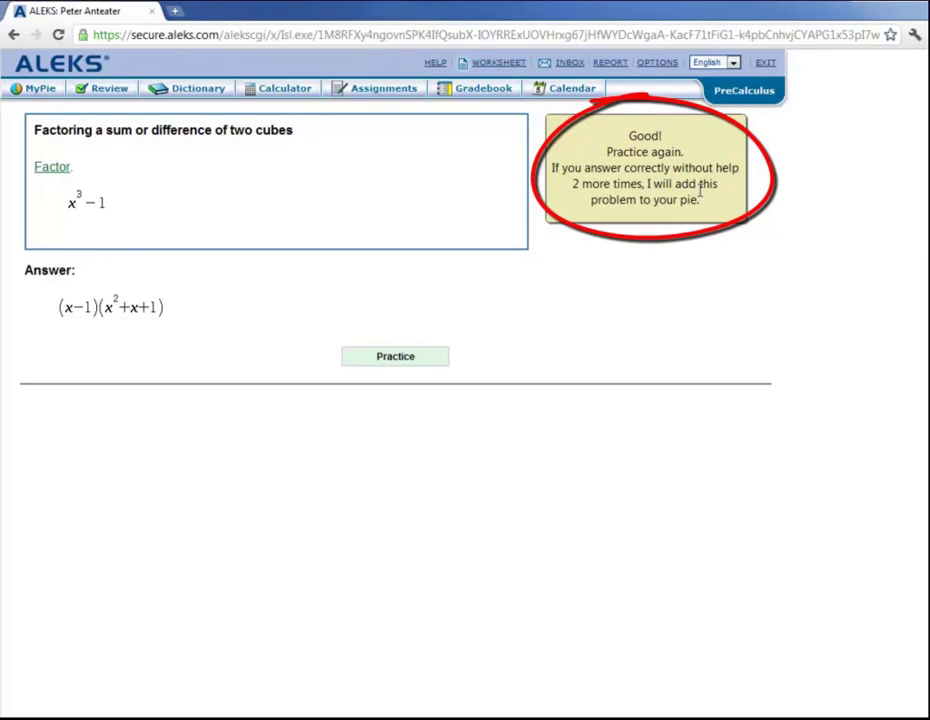
# Step: Request a new problem and submit (5 − 3x)(25 + 15x + 9x²) as the factoring of 125 − 27x³
pyautogui.click(389, 358)
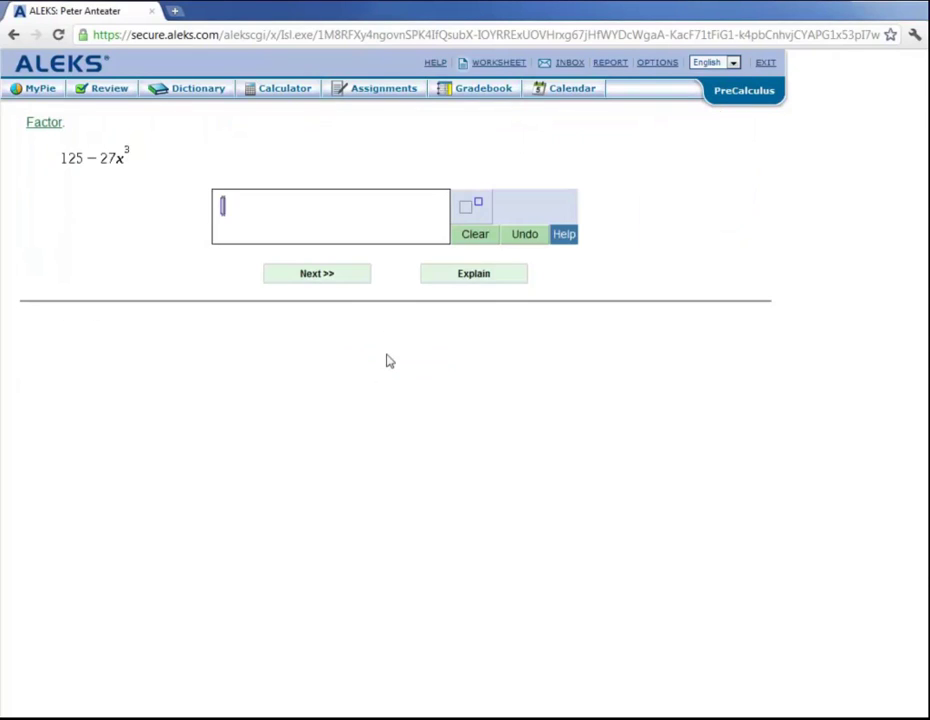
pyautogui.write('(5 - 3x)(25 ')
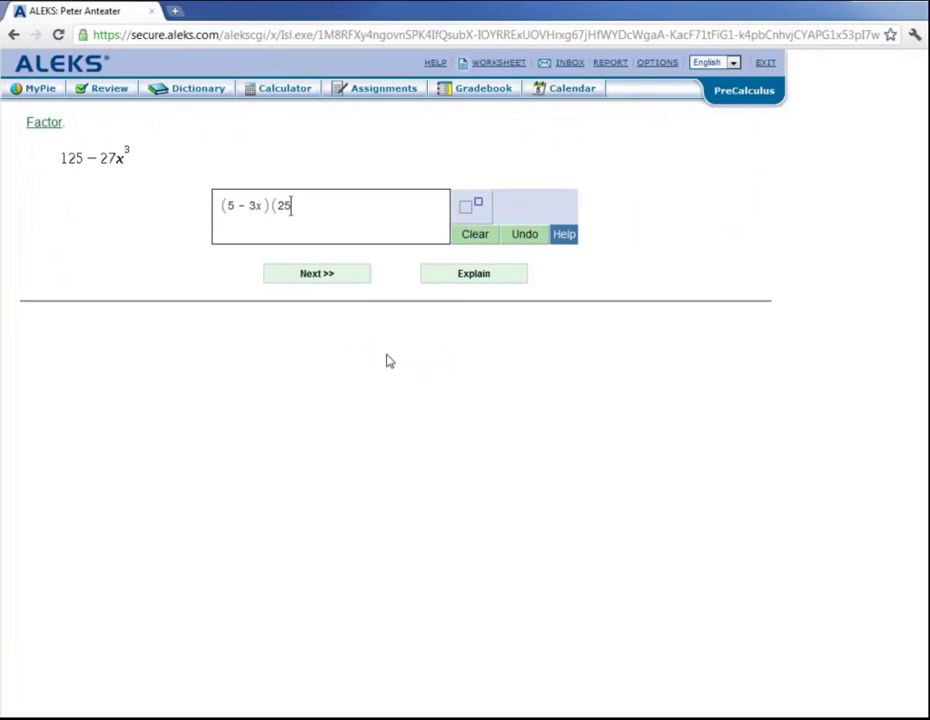
pyautogui.write('+ 15x + 9x')
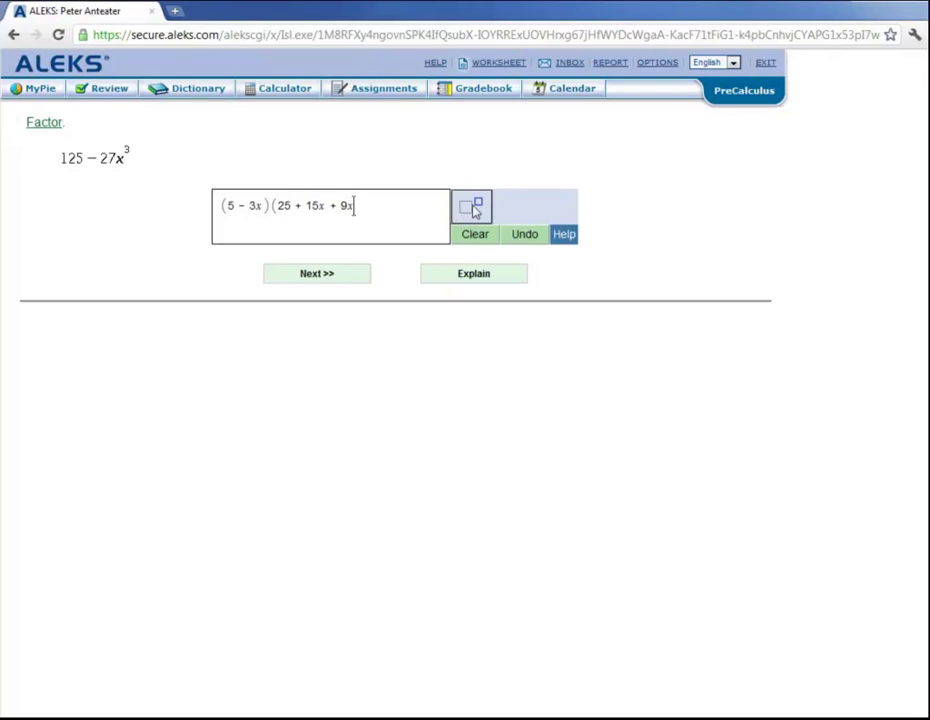
pyautogui.click(475, 210)
pyautogui.write('2')
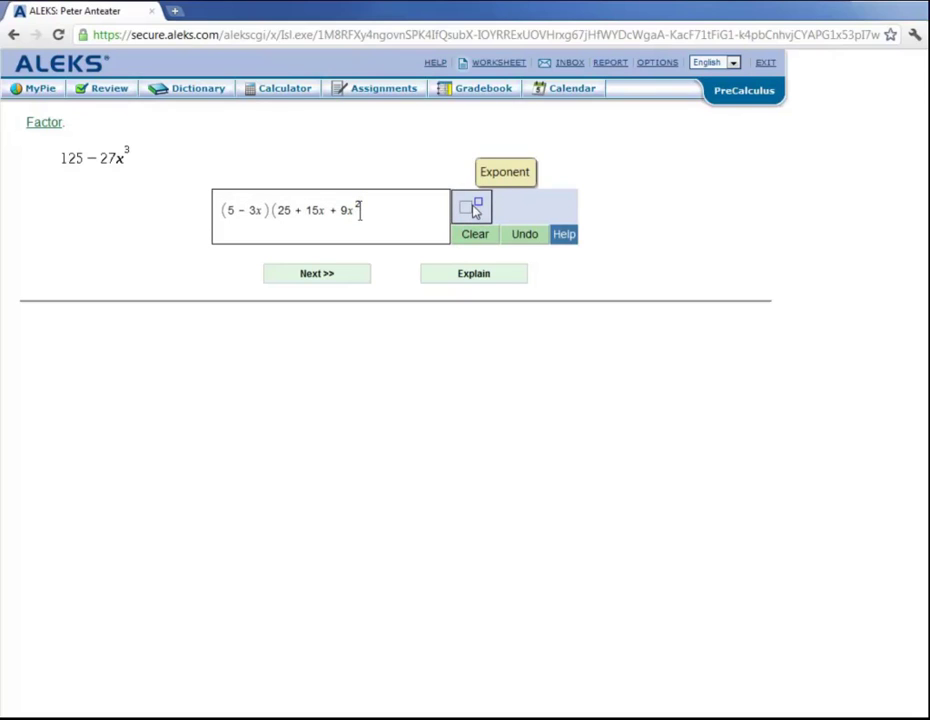
pyautogui.press('Right')
pyautogui.write(')')
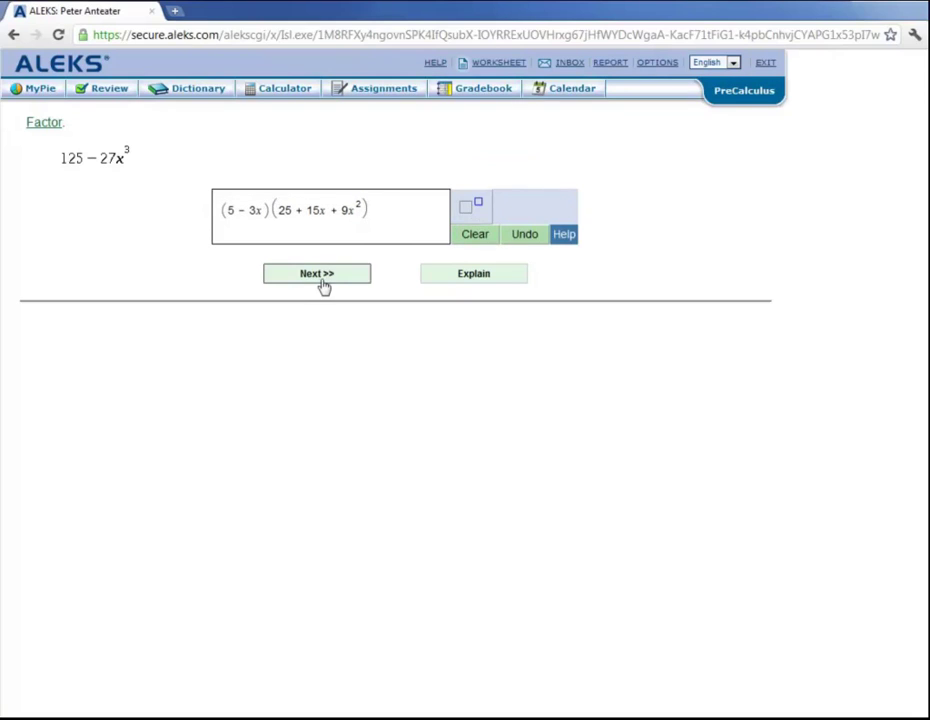
pyautogui.click(324, 284)
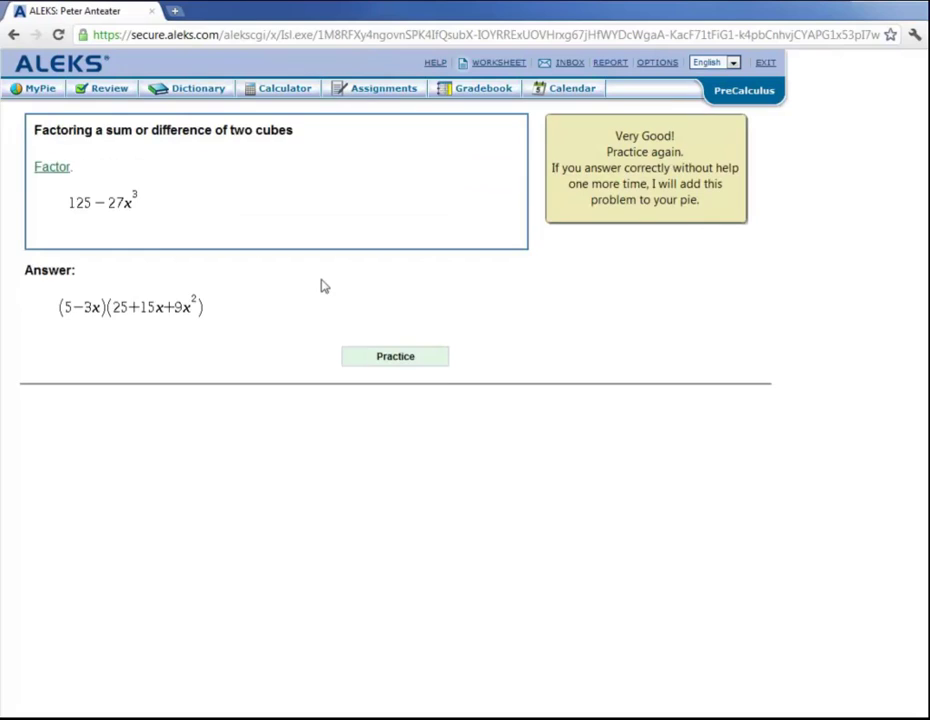
# Step: Request another problem and submit (3u + 4)(9u² − 12u + 16) for 27u³ + 64
pyautogui.click(364, 362)
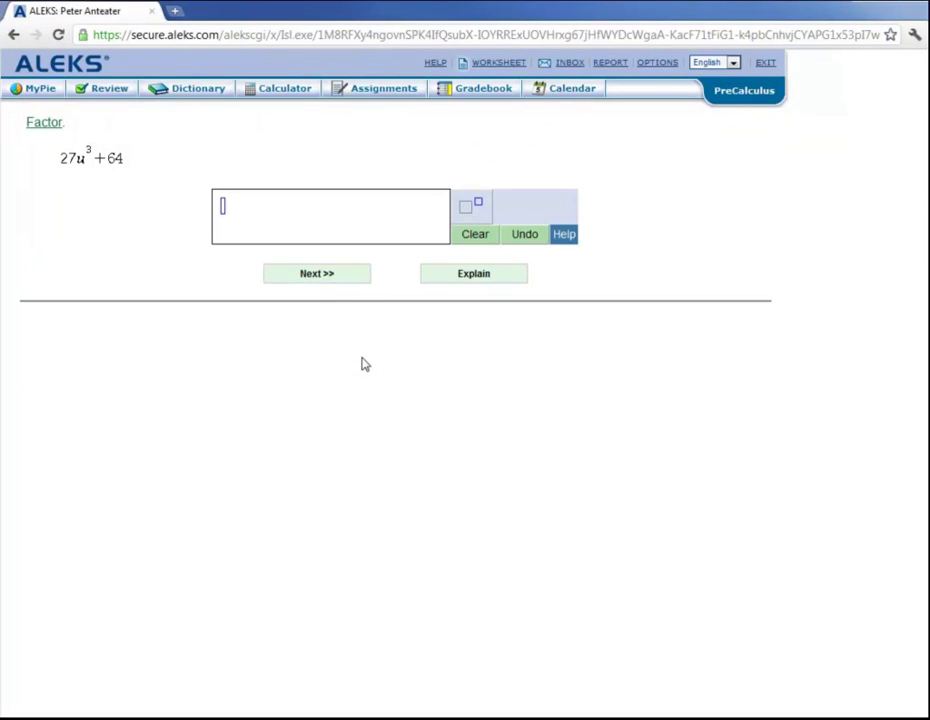
pyautogui.write('(3u + 4)(9u')
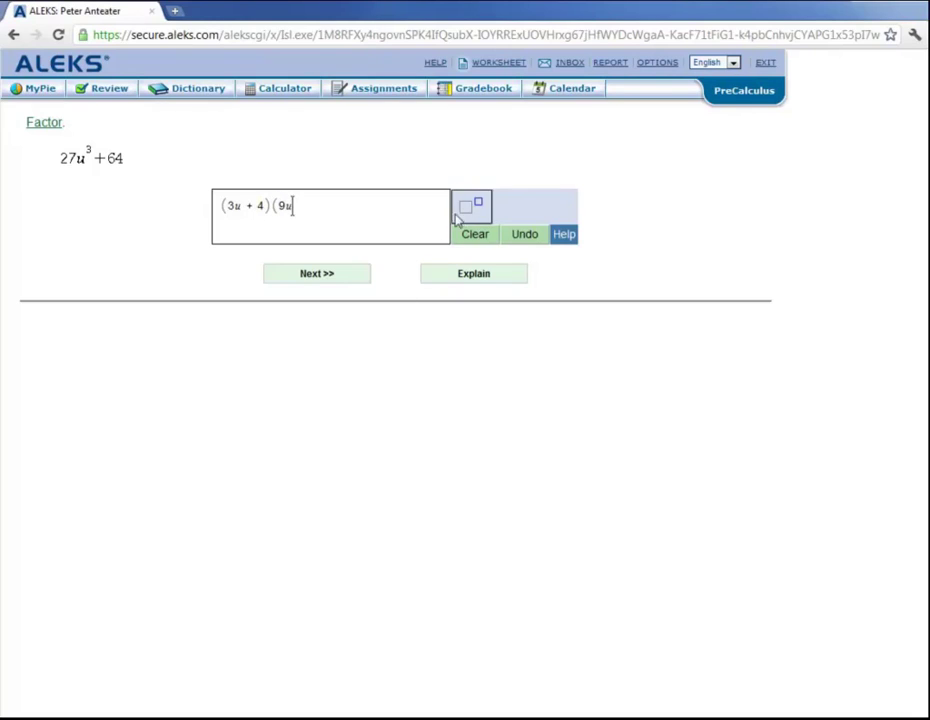
pyautogui.click(470, 208)
pyautogui.write('2')
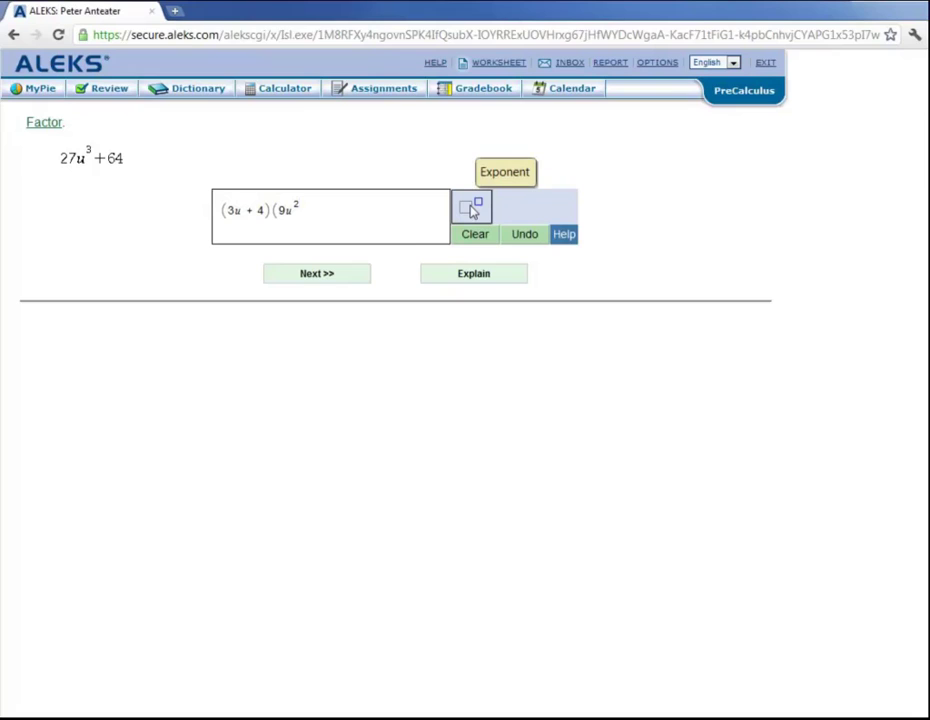
pyautogui.press('Right')
pyautogui.write('- 12u + 16)')
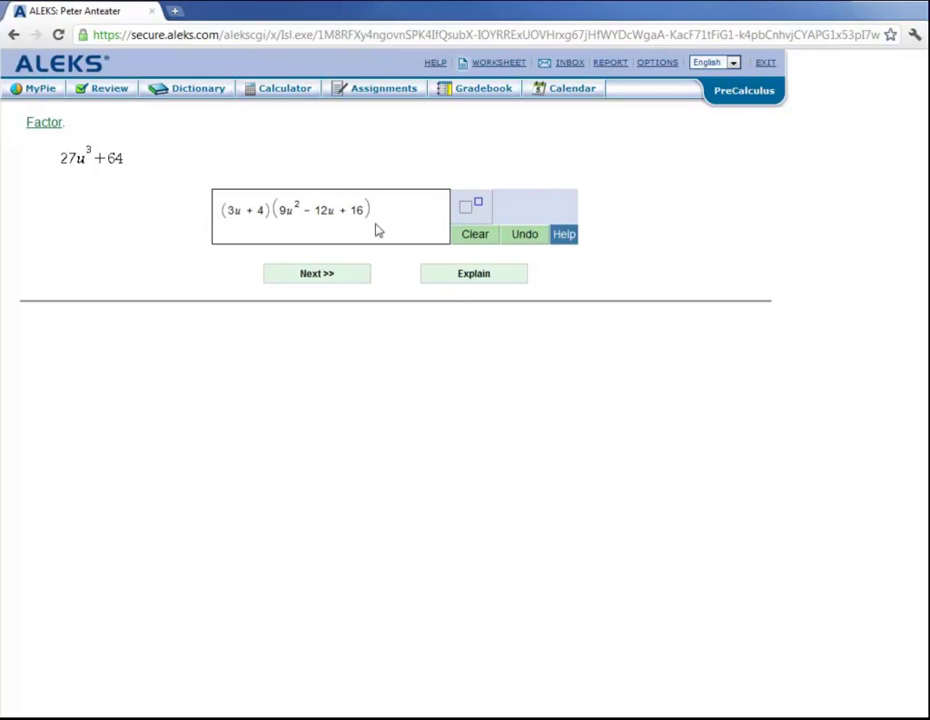
pyautogui.click(326, 279)
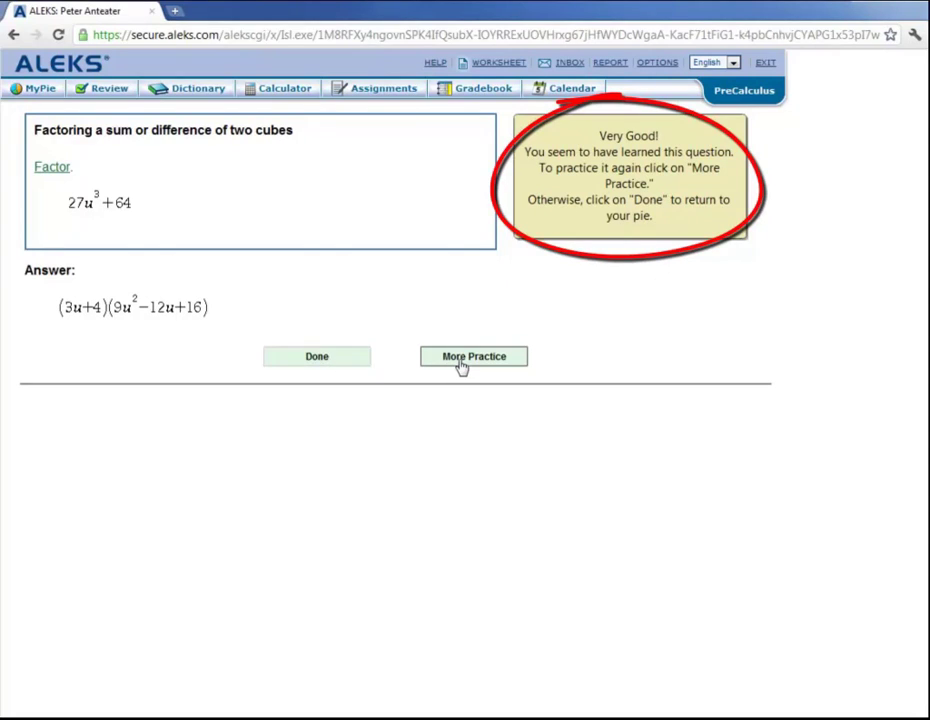
# Step: Finish the learned sum-of-cubes topic and return to the pie, now at 167 of 266 mastered
pyautogui.click(318, 360)
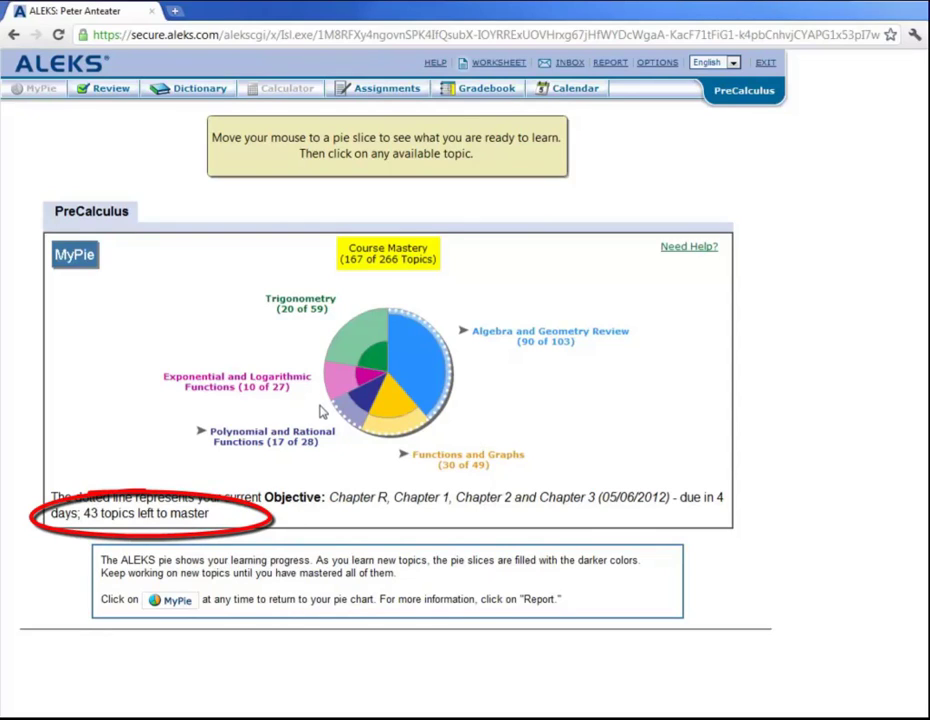
# Step: Choose 'Graphing a piecewise-defined function' from the Functions and Graphs slice of the pie
pyautogui.moveTo(358, 420)
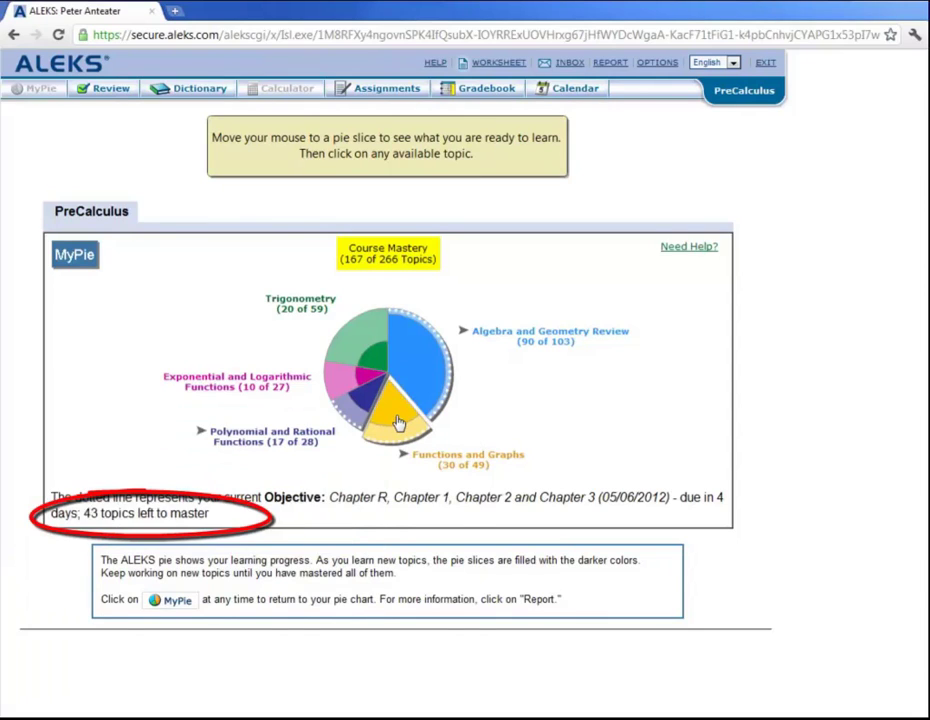
pyautogui.moveTo(397, 422)
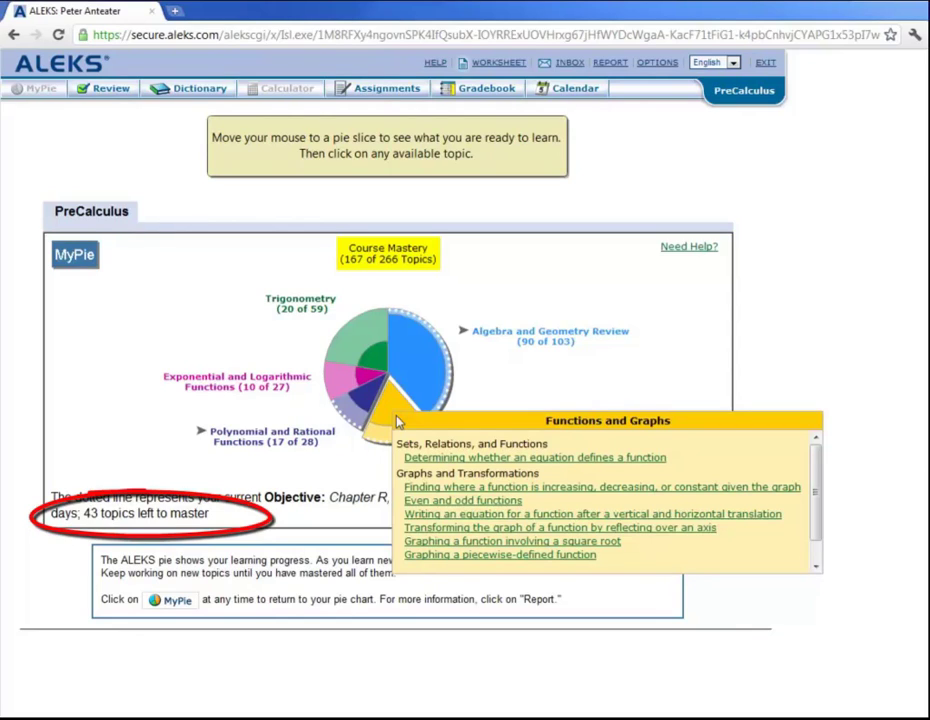
pyautogui.click(453, 557)
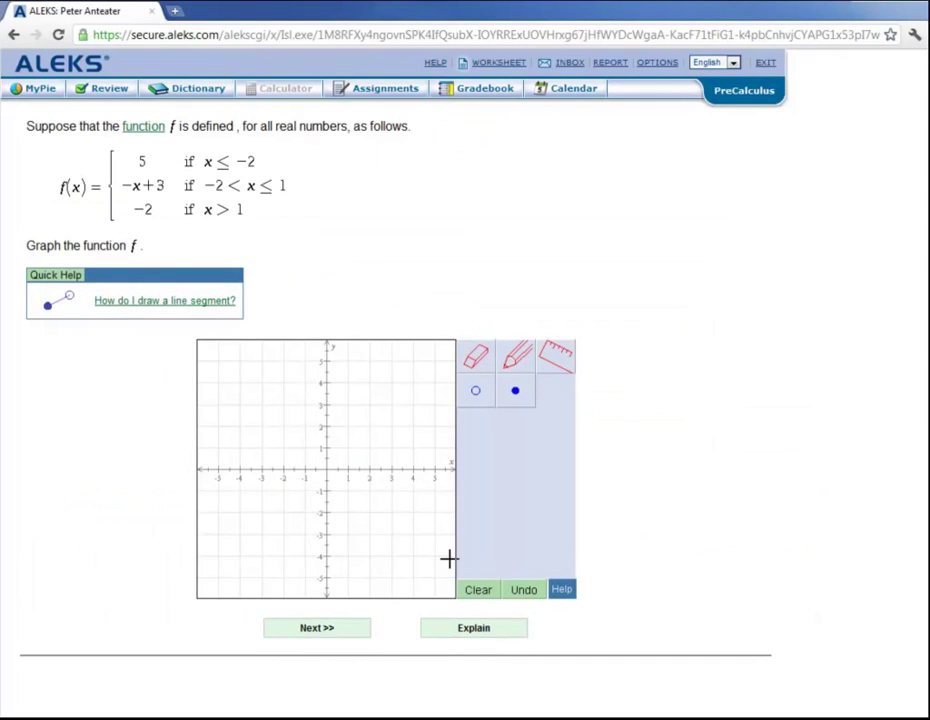
# Step: Show the worked explanation for piecewise f(x) and look through its figures and Additional Resources panel
pyautogui.click(465, 632)
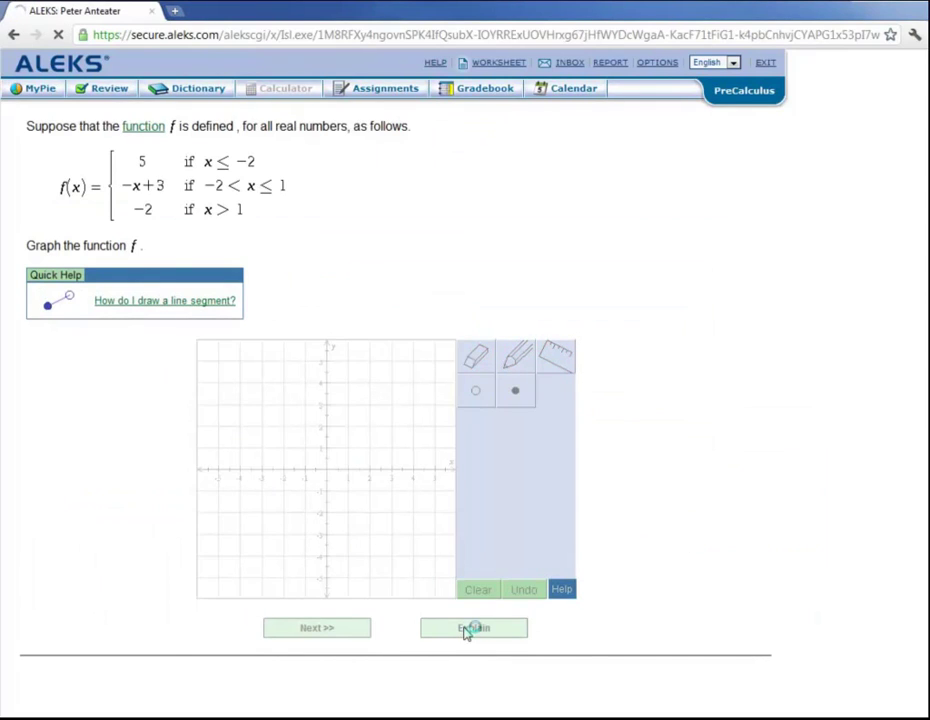
pyautogui.scroll(-4, 463, 633)
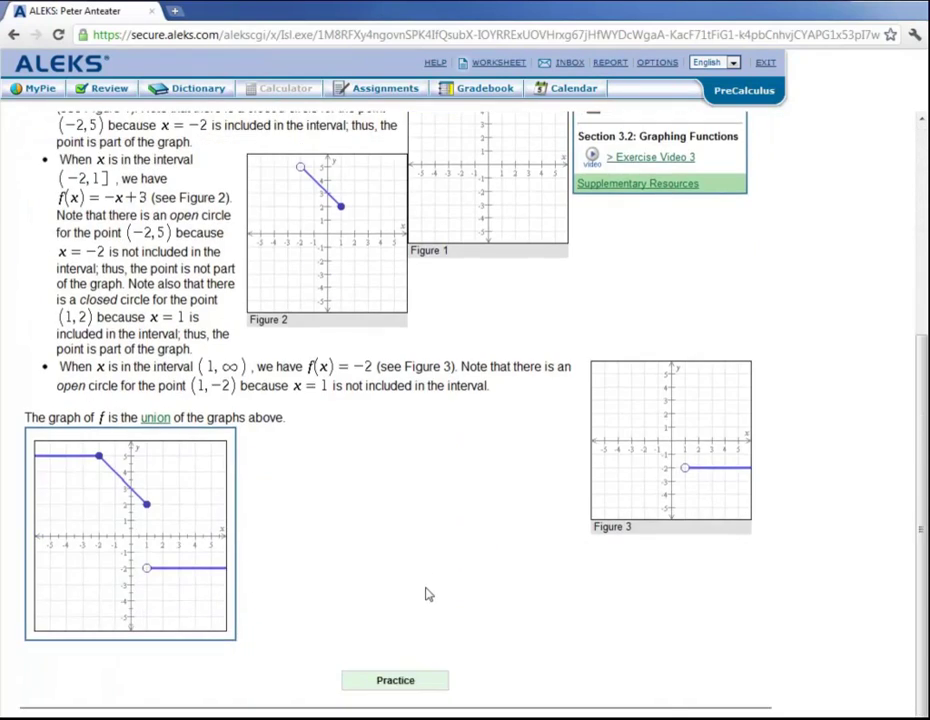
pyautogui.scroll(3, 426, 594)
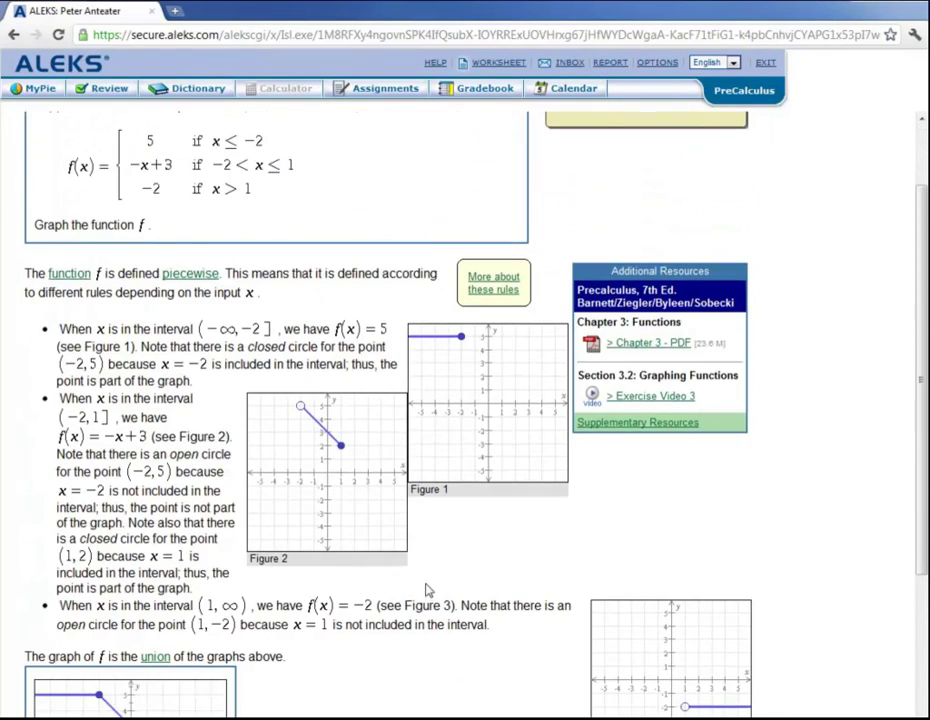
pyautogui.moveTo(245, 258)
pyautogui.mouseDown()
pyautogui.moveTo(228, 300)
pyautogui.moveTo(150, 258)
pyautogui.moveTo(238, 258)
pyautogui.mouseUp()
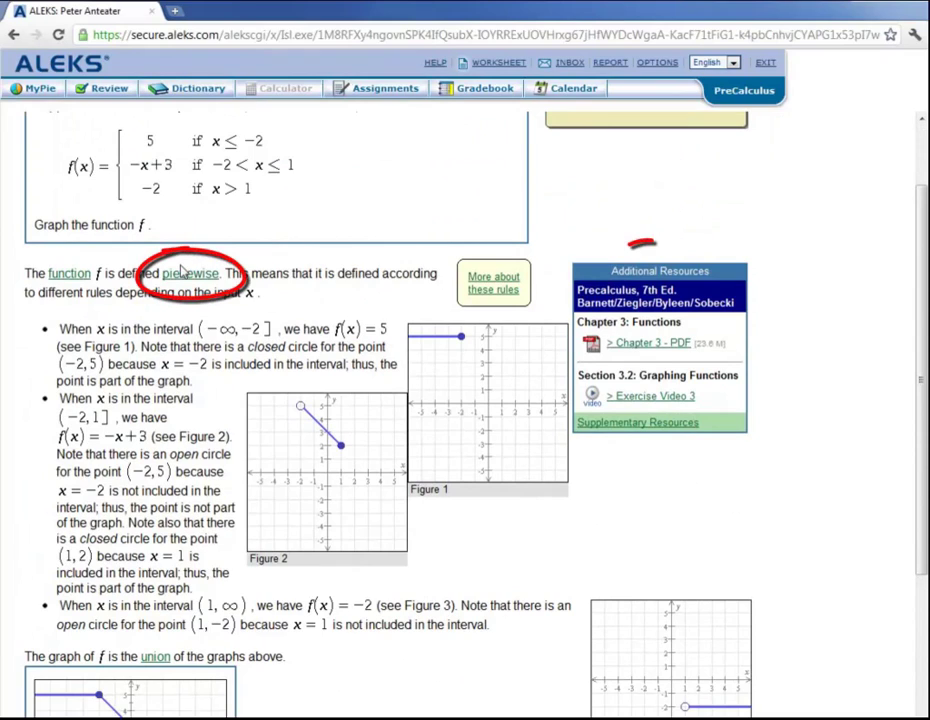
pyautogui.moveTo(625, 245)
pyautogui.mouseDown()
pyautogui.moveTo(602, 203)
pyautogui.moveTo(687, 442)
pyautogui.moveTo(618, 213)
pyautogui.mouseUp()
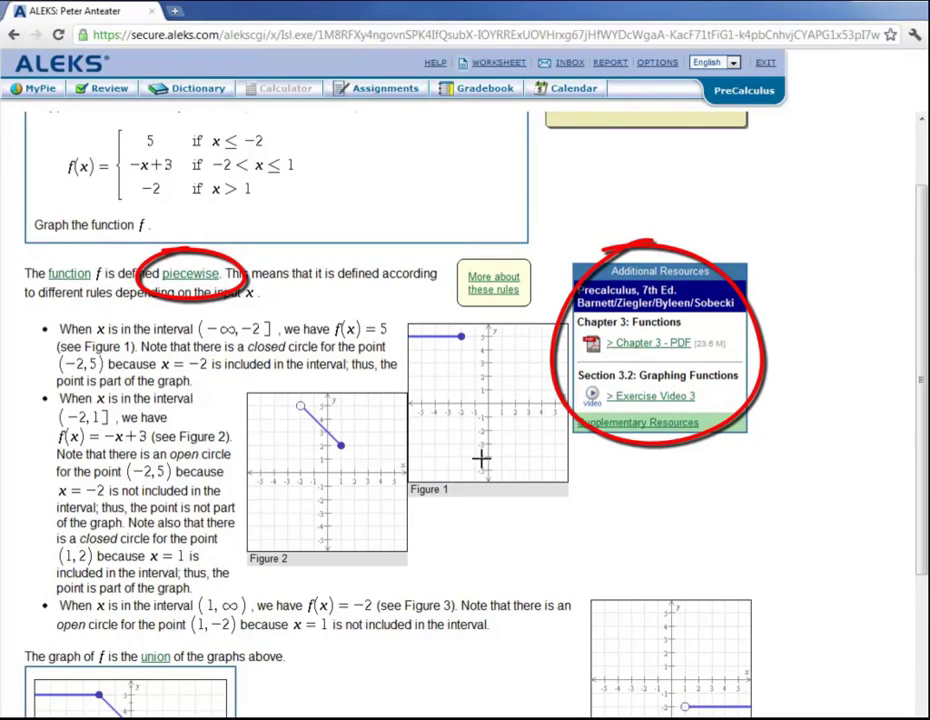
pyautogui.scroll(2, 481, 459)
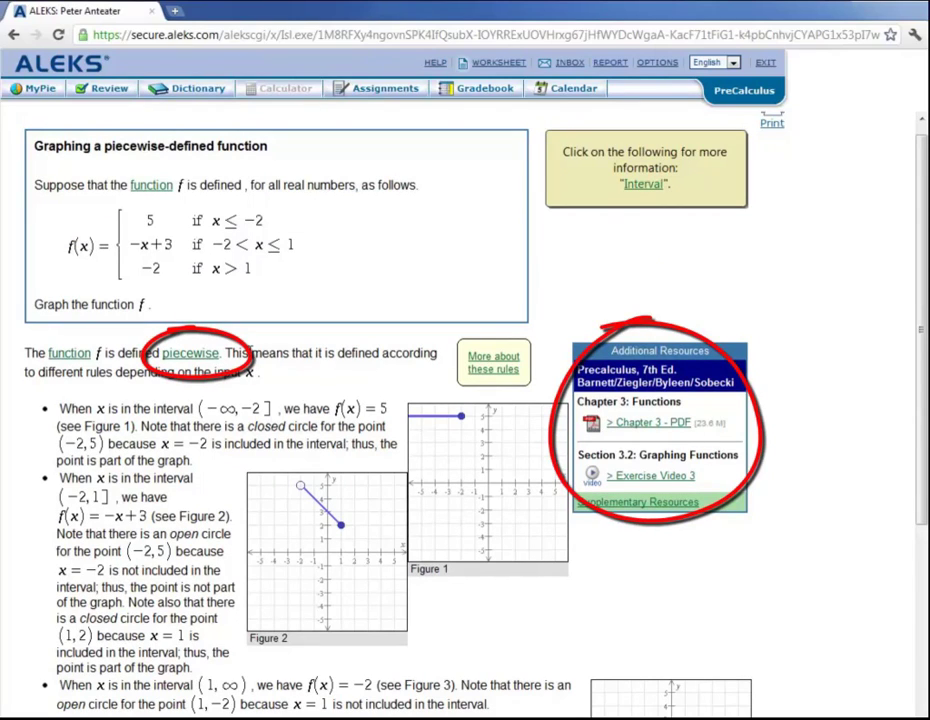
pyautogui.moveTo(43, 85)
pyautogui.mouseDown()
pyautogui.moveTo(62, 78)
pyautogui.moveTo(30, 58)
pyautogui.mouseUp()
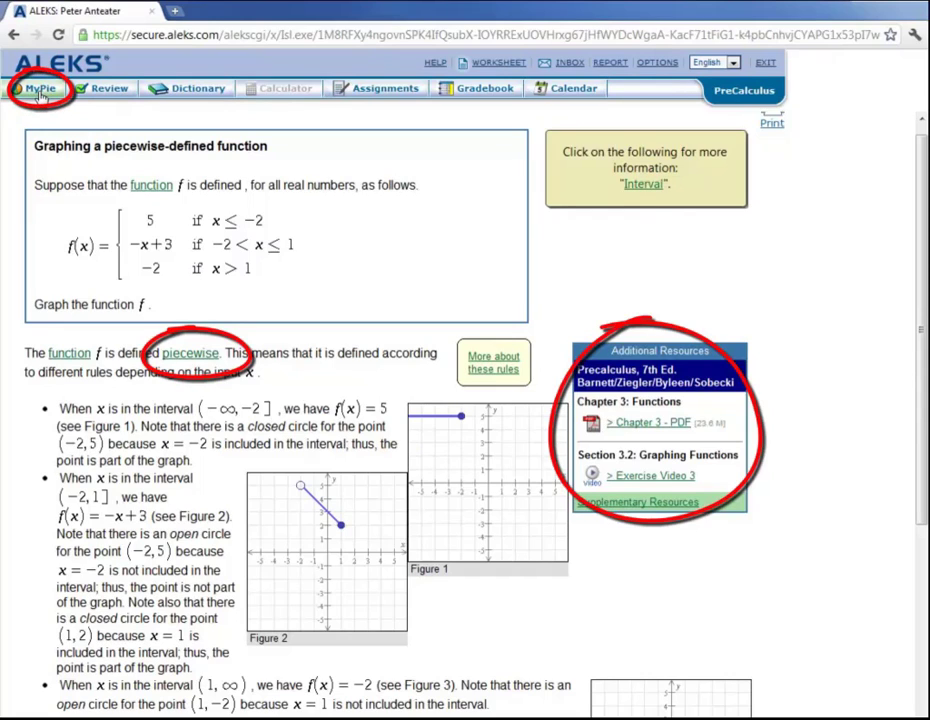
# Step: Go back to MyPie and preview the slices, with Functions and Graphs at 30 of 49
pyautogui.click(40, 90)
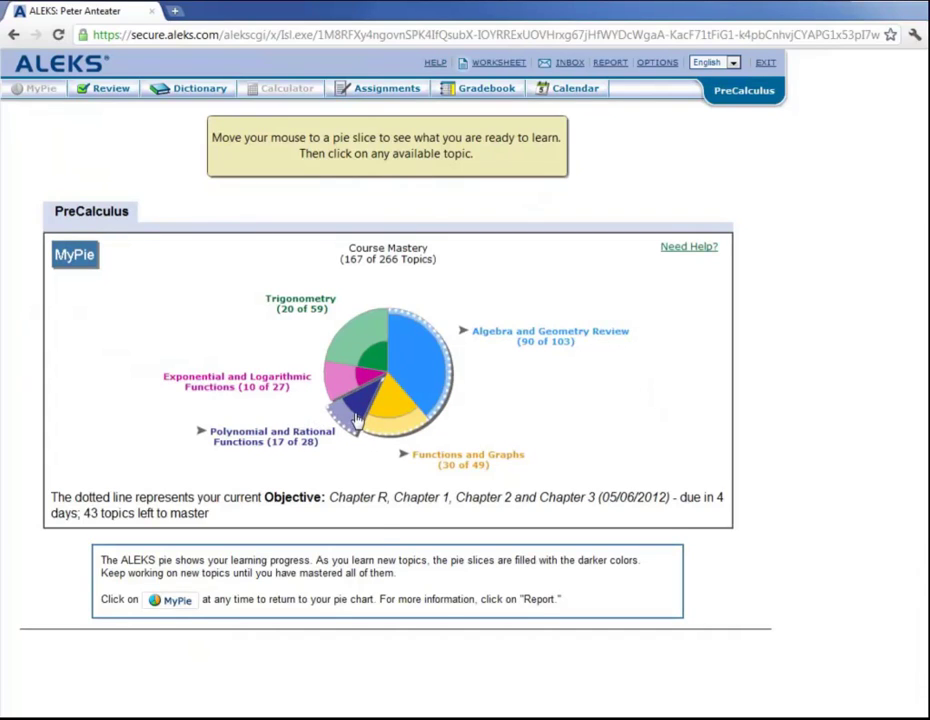
pyautogui.moveTo(356, 420)
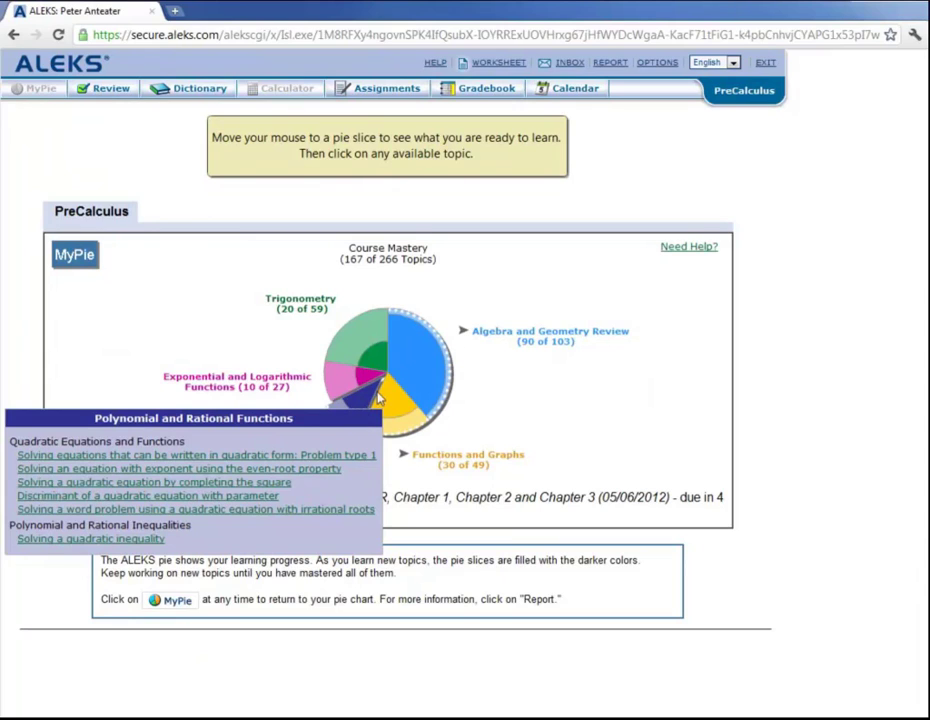
pyautogui.moveTo(420, 364)
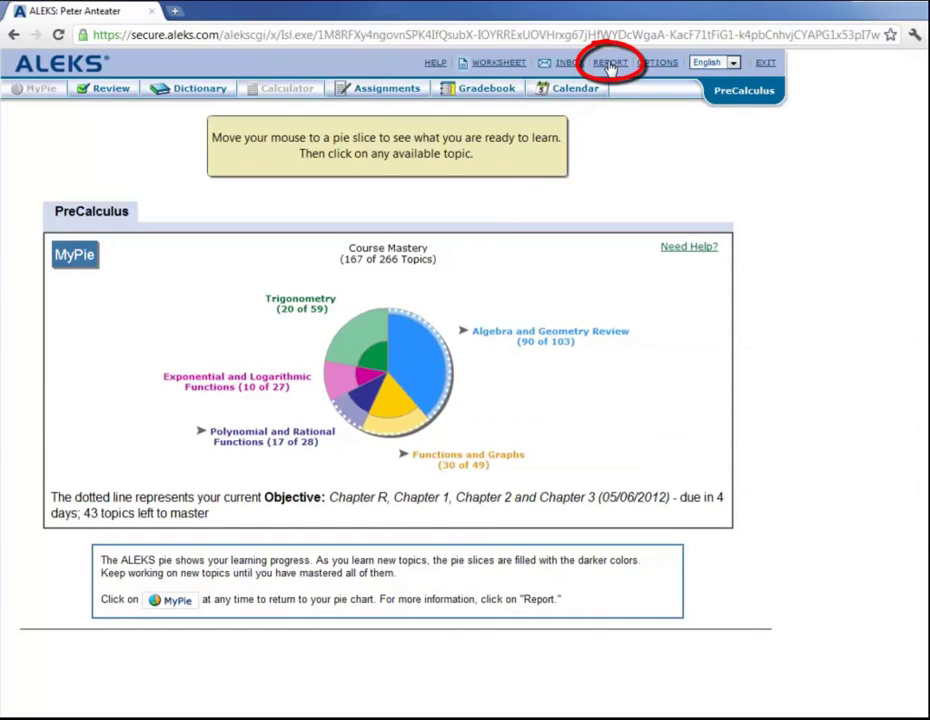
# Step: Open REPORT and scroll the Pie Report down to the History table and back up
pyautogui.click(611, 66)
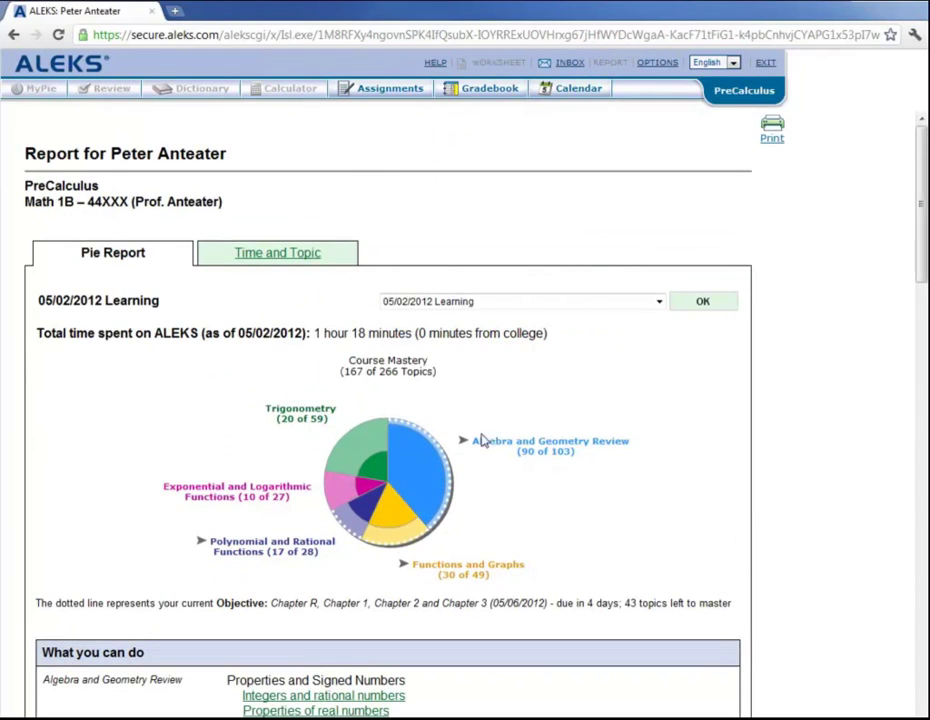
pyautogui.scroll(-2, 141, 595)
pyautogui.scroll(-6, 141, 595)
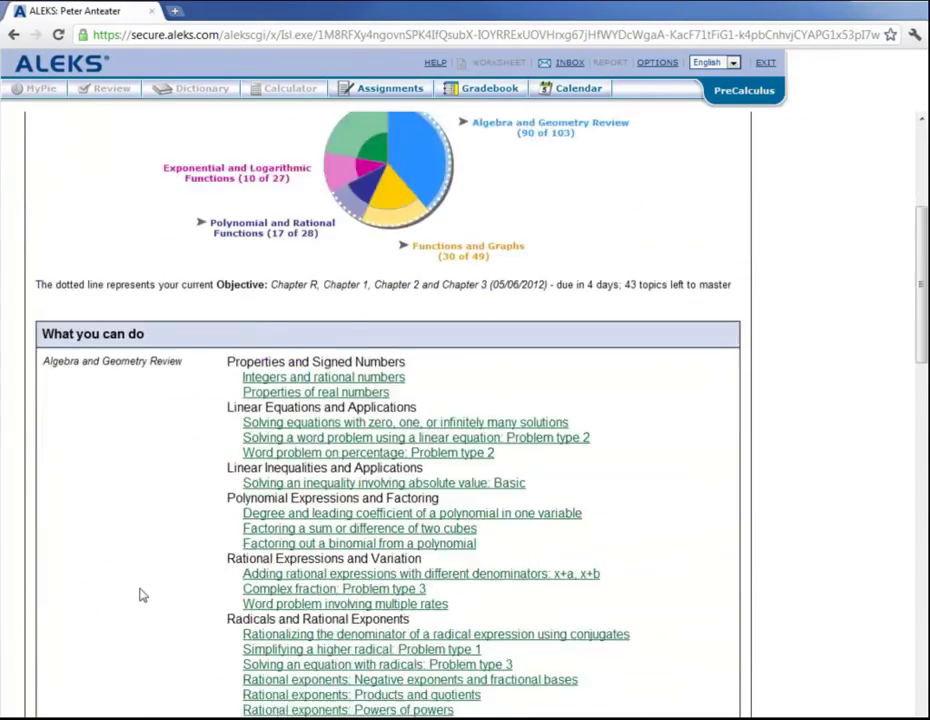
pyautogui.scroll(-3, 141, 593)
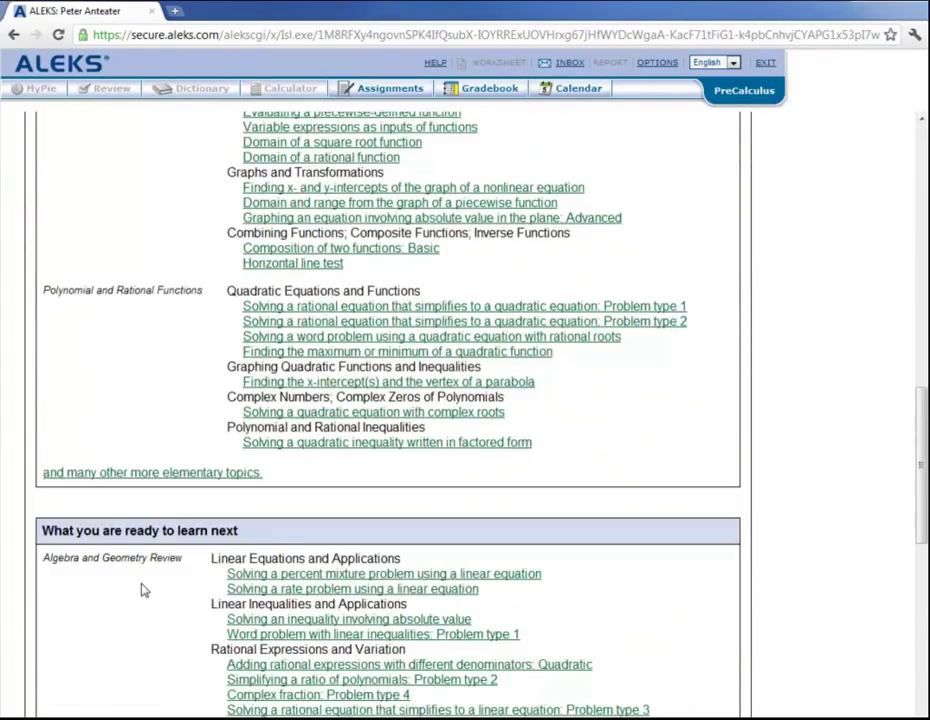
pyautogui.scroll(-5, 141, 590)
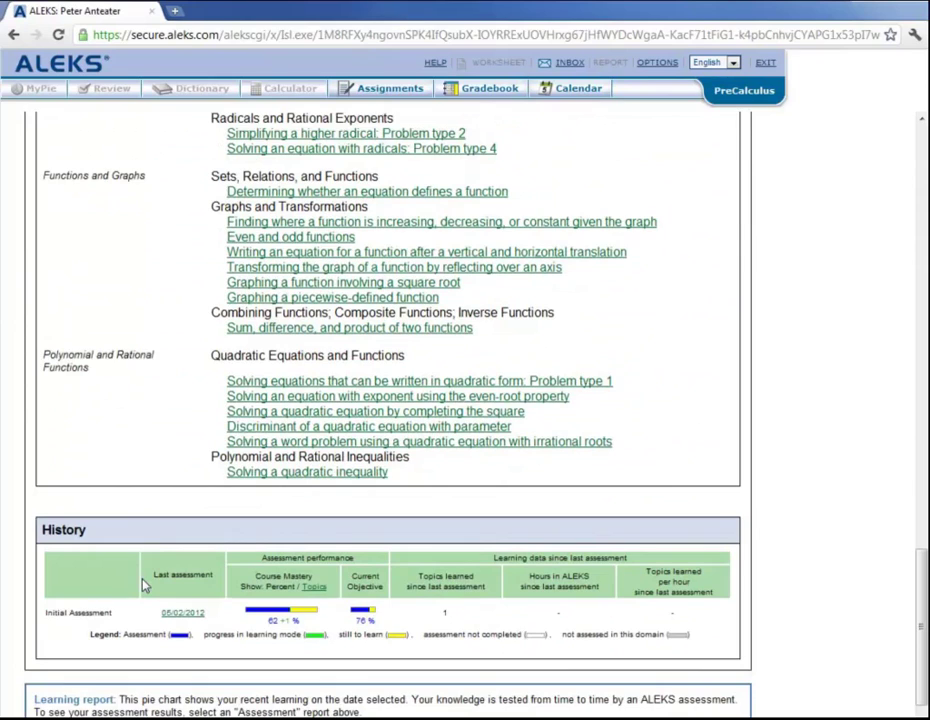
pyautogui.scroll(-1, 143, 585)
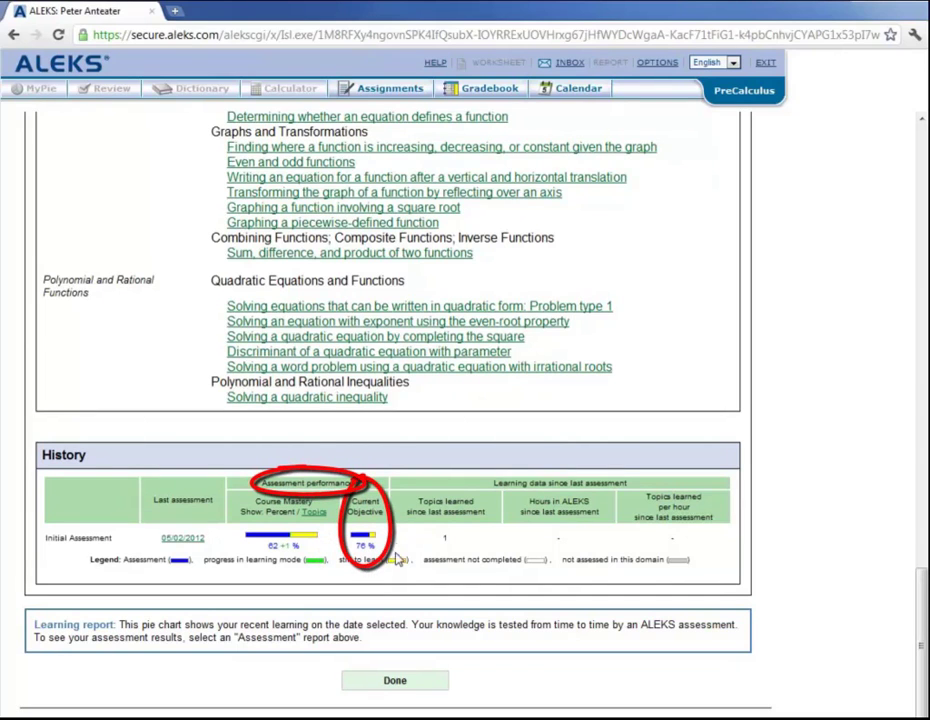
pyautogui.scroll(15, 398, 545)
pyautogui.scroll(8, 398, 545)
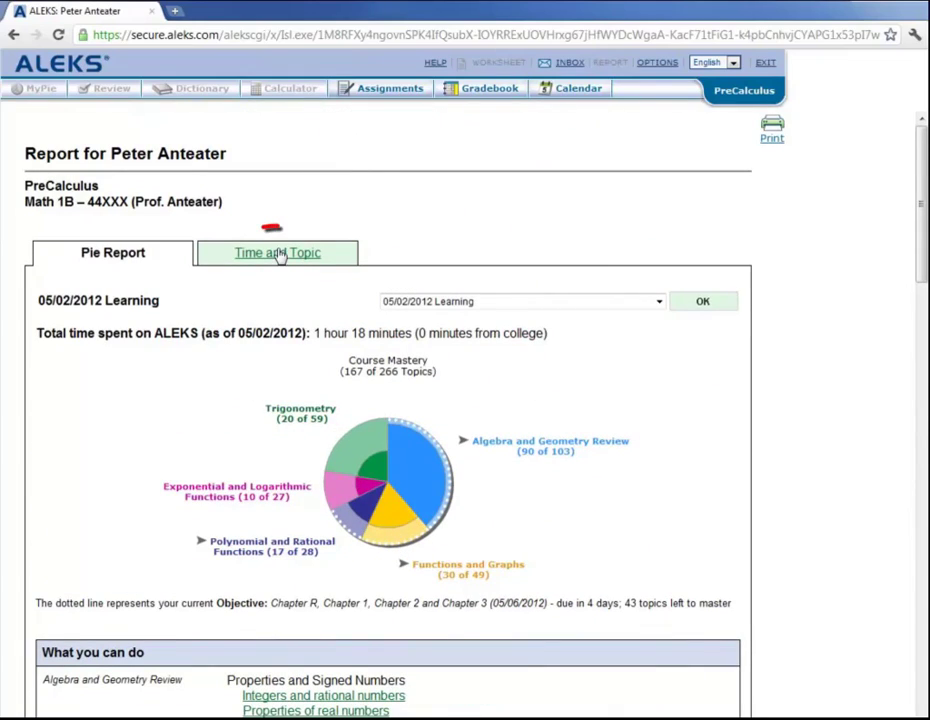
# Step: Switch the report to Time and Topic: 3 hours 30 minutes, 4 topics attempted, 2 mastered
pyautogui.click(284, 258)
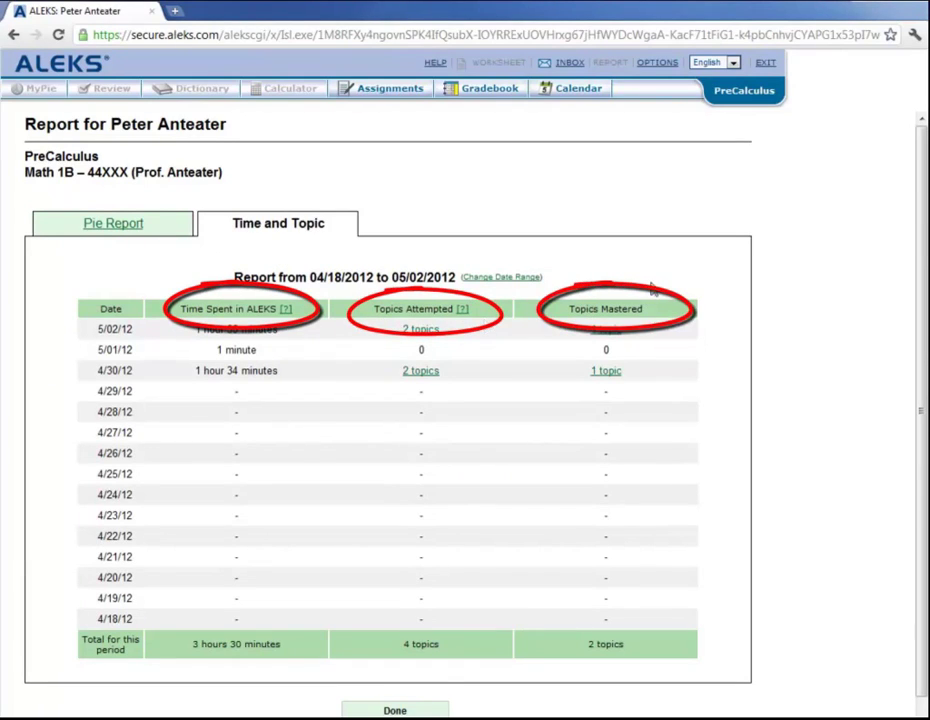
# Step: Advance the class calendar to June 2012, showing the Final on Friday the 8th
pyautogui.click(568, 90)
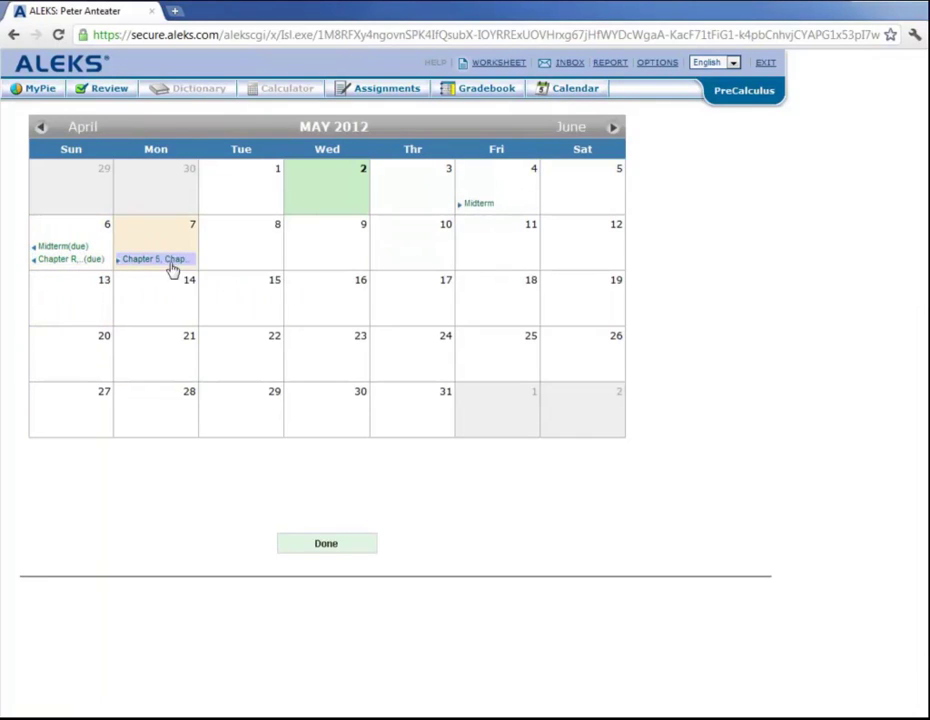
pyautogui.click(611, 130)
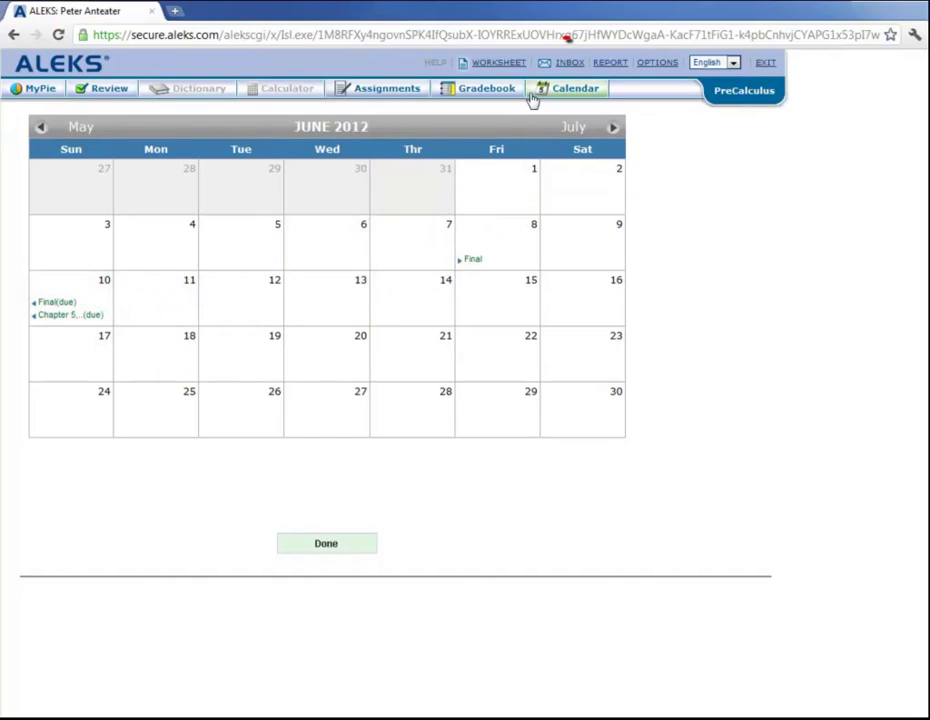
# Step: Compose a new inbox message with ALEKS Customer Support and the instructor as recipients
pyautogui.click(570, 66)
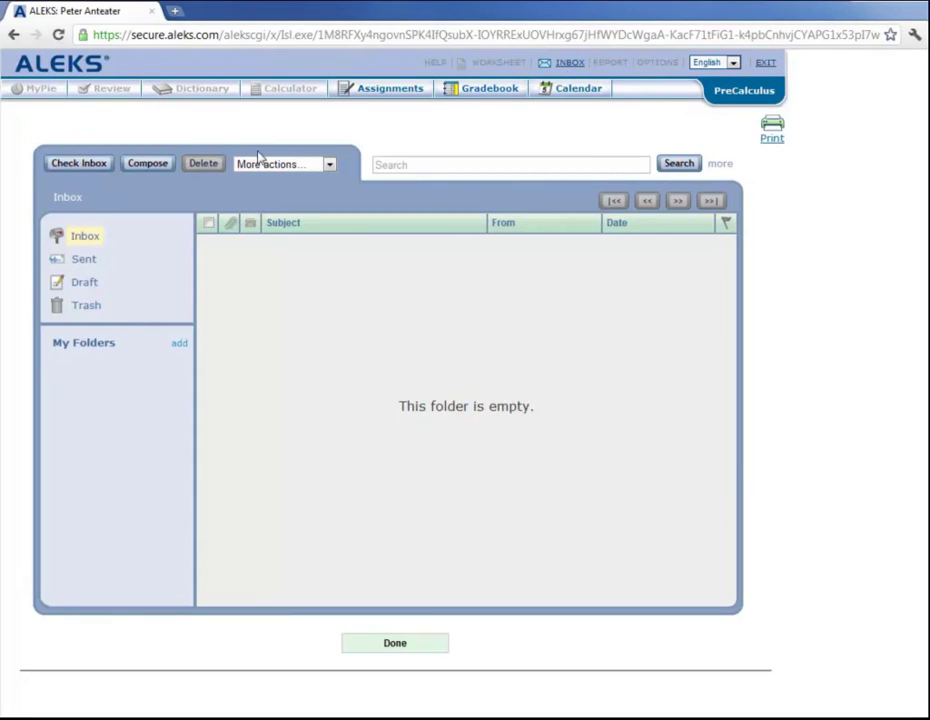
pyautogui.click(148, 164)
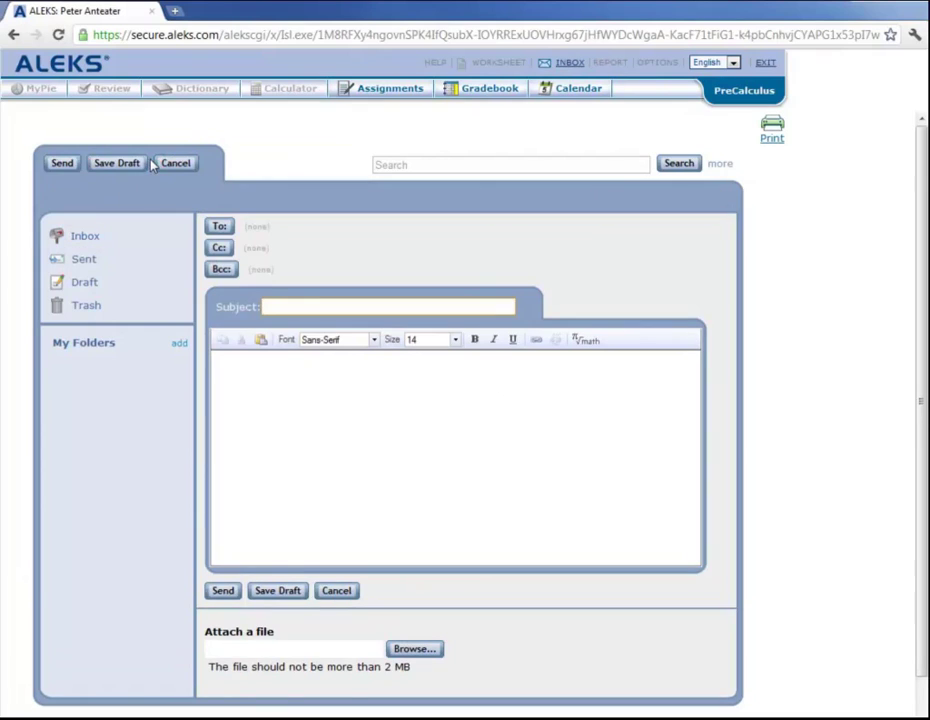
pyautogui.click(219, 227)
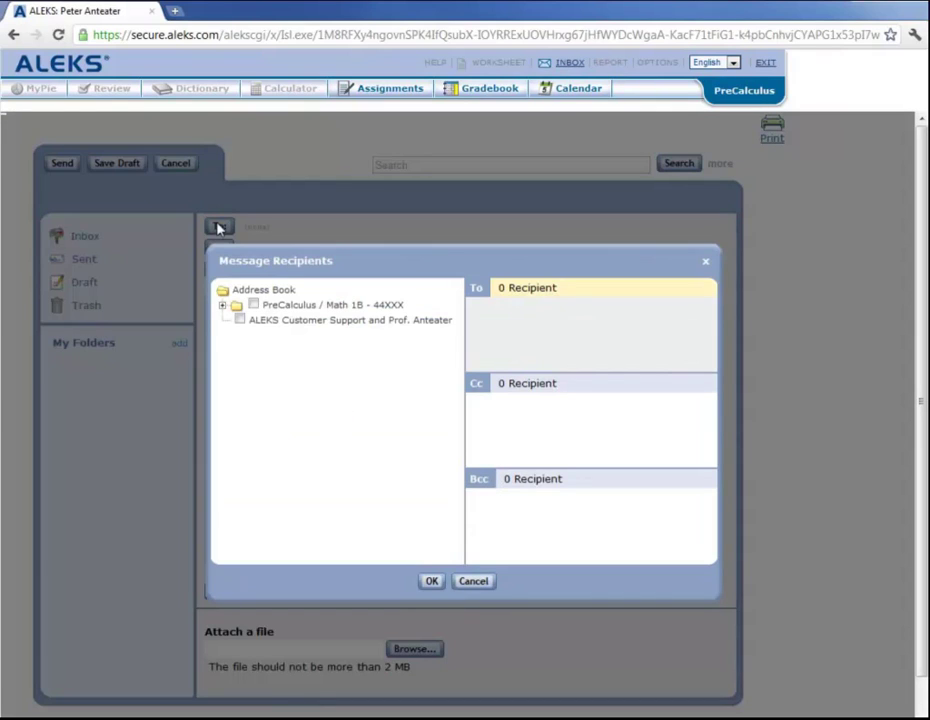
pyautogui.click(240, 322)
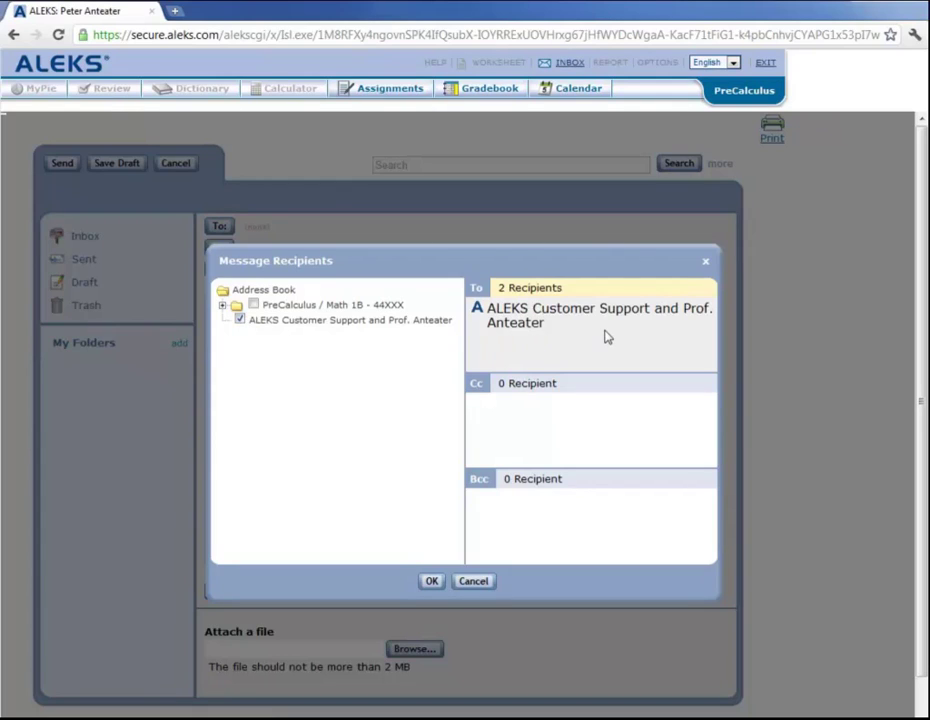
pyautogui.click(430, 581)
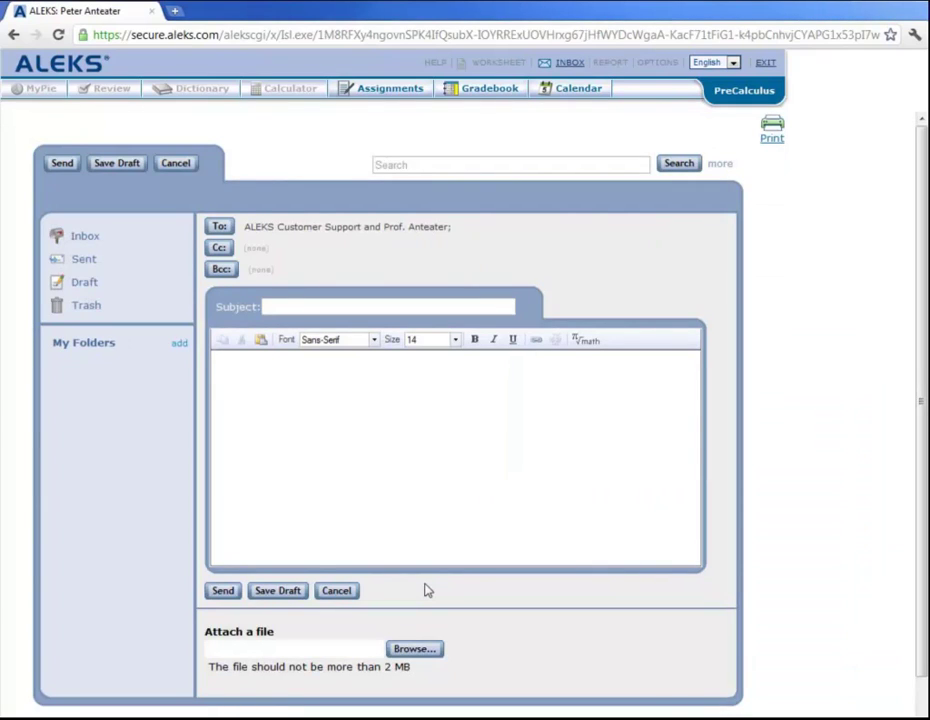